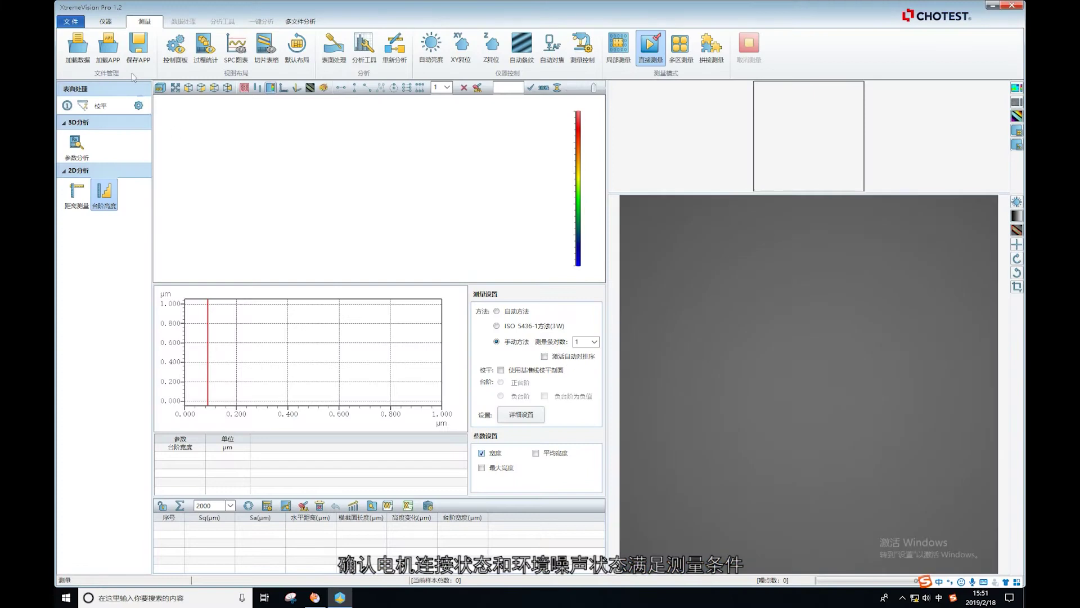
Check the motor connection status and run the environmental noise evaluation, stopping the test and closing its window
{"action": "left_click", "coordinate": [111, 26]}
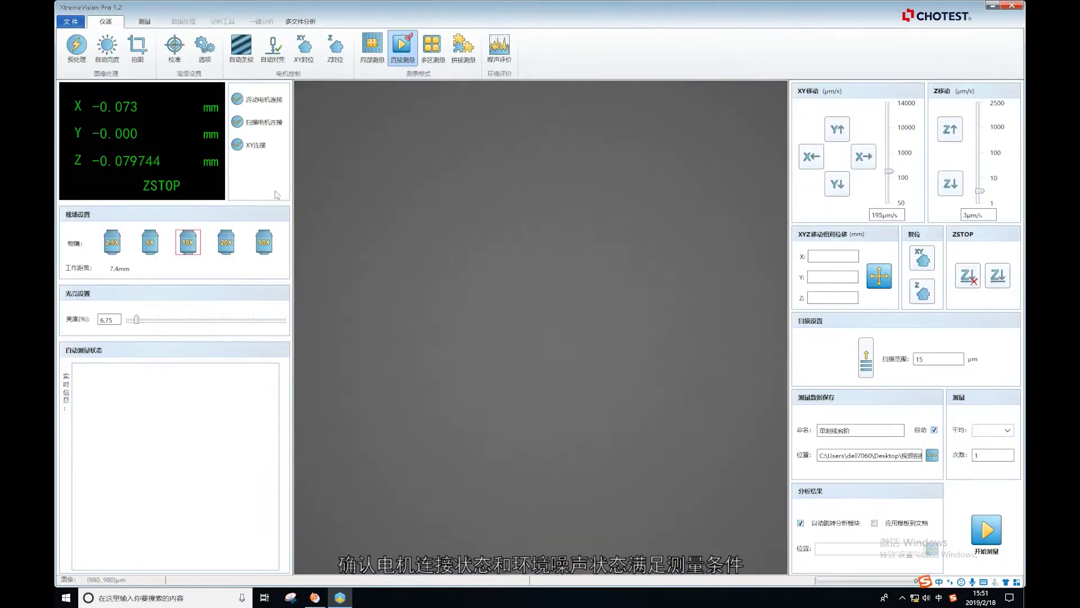
{"action": "left_click", "coordinate": [499, 47]}
{"action": "left_click", "coordinate": [710, 504]}
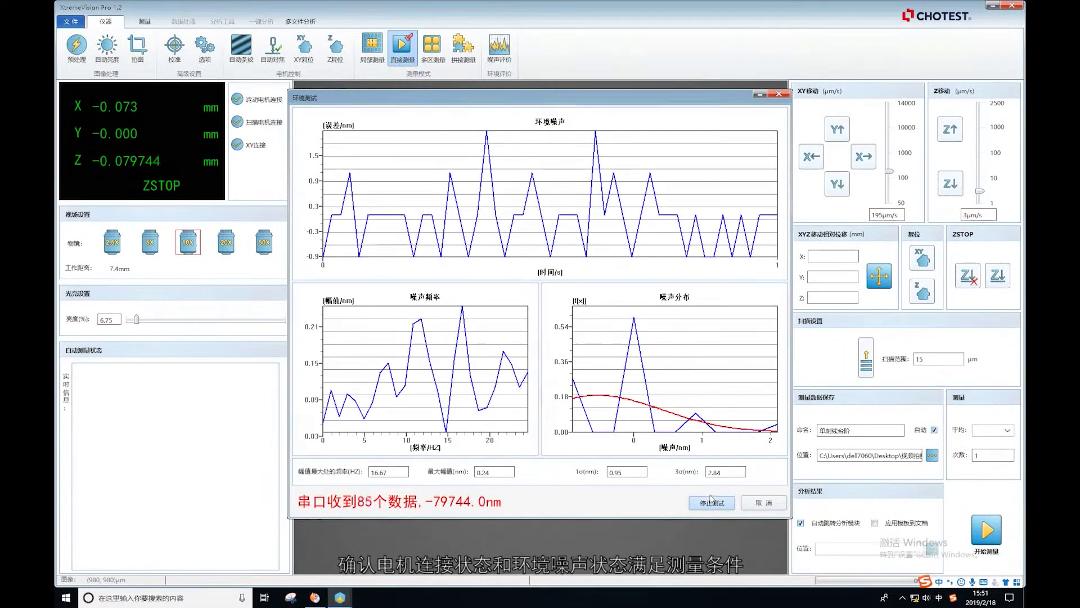
{"action": "left_click", "coordinate": [710, 502]}
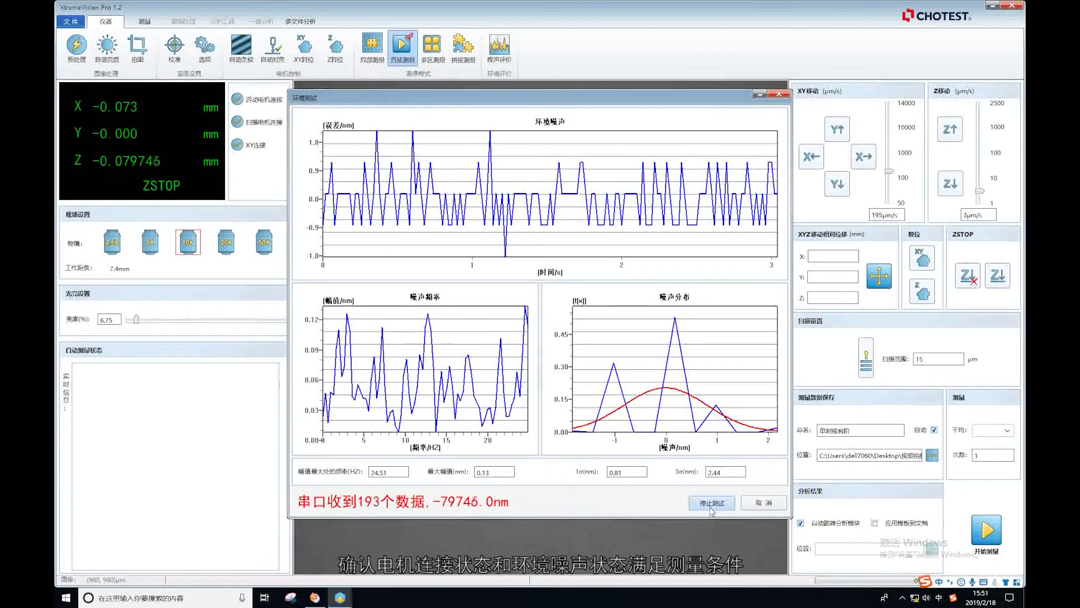
{"action": "left_click", "coordinate": [774, 93]}
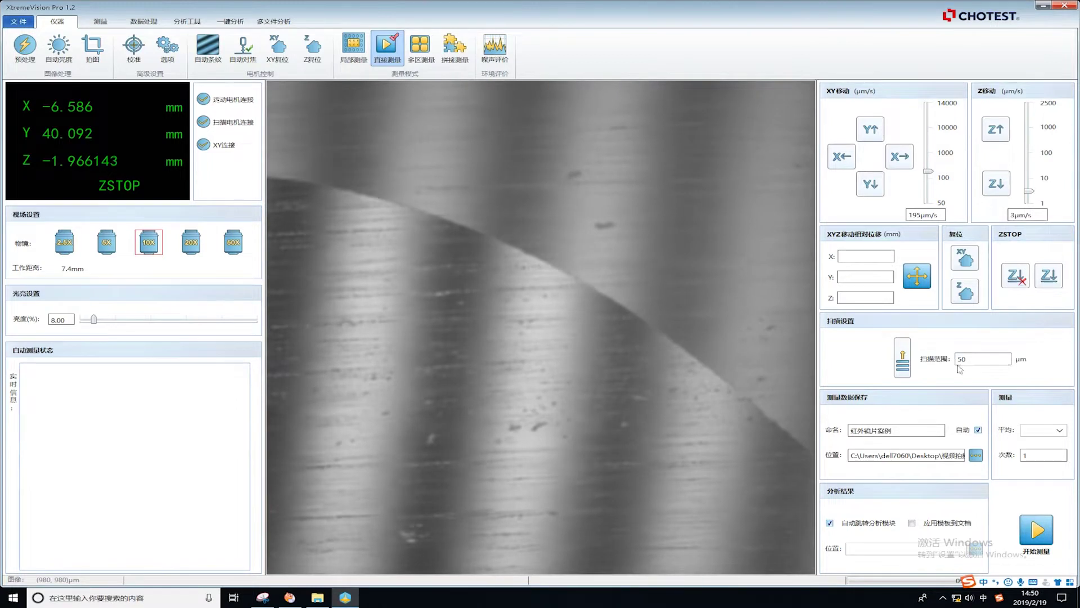
Name the measurement data 拼接测量案例 and set the scan range to 24 µm
{"action": "left_click_drag", "start_coordinate": [896, 430], "coordinate": [836, 438]}
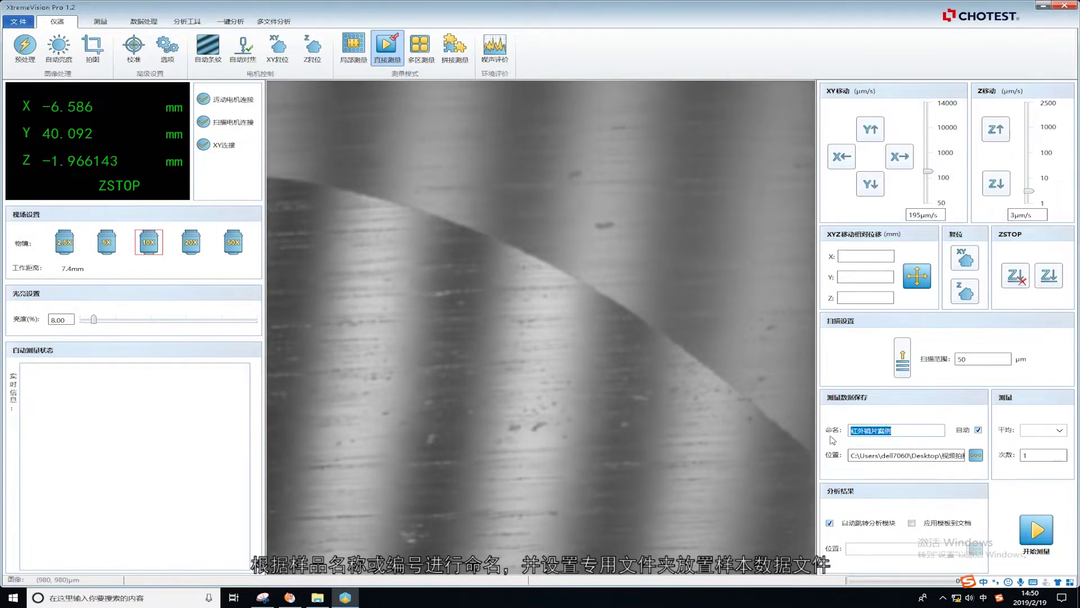
{"action": "type", "text": "p"}
{"action": "key", "text": "BackSpace"}
{"action": "type", "text": "pinjieceliang"}
{"action": "key", "text": "space"}
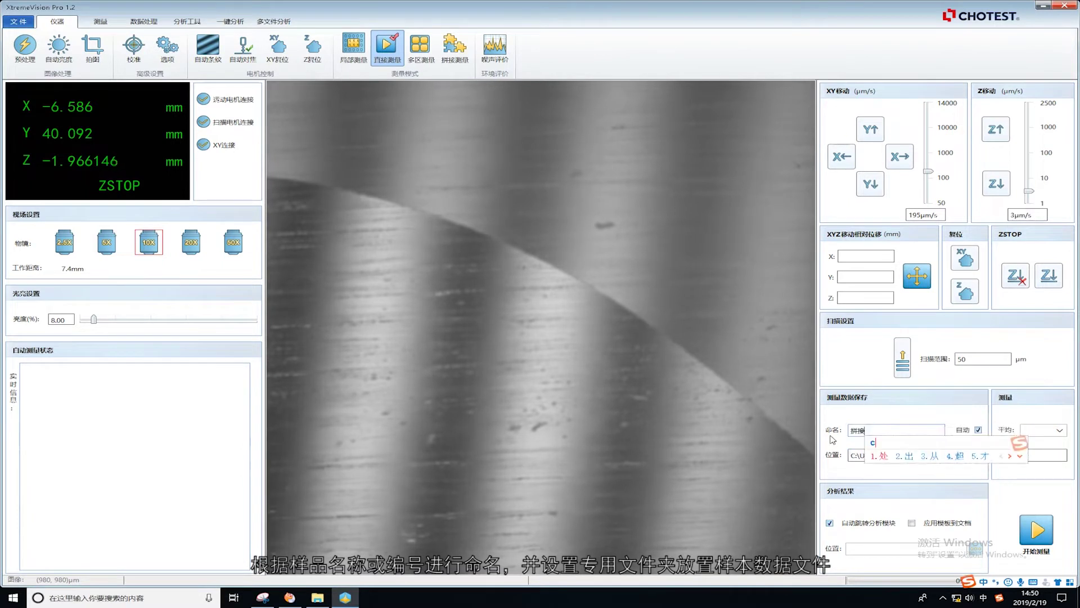
{"action": "type", "text": "anli"}
{"action": "key", "text": "space"}
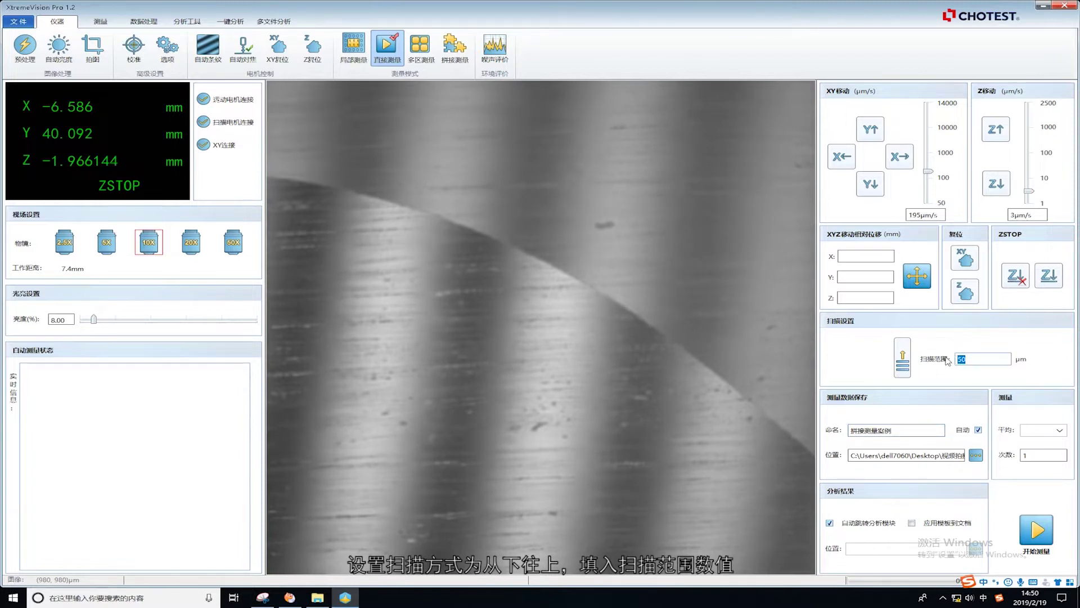
{"action": "type", "text": "24"}
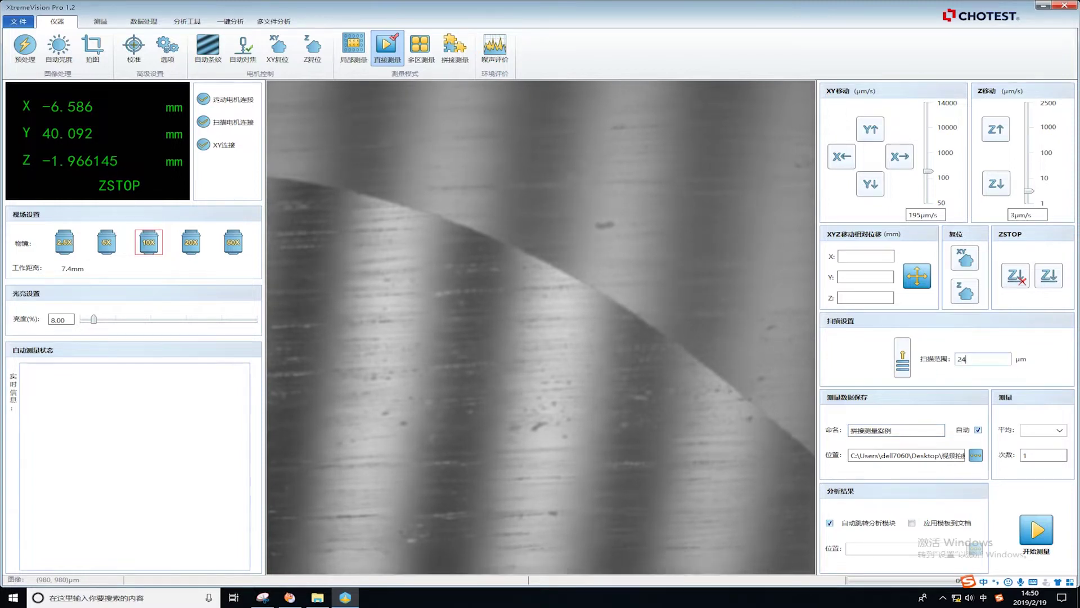
Set up a stitching measurement by confirming the start position at the area's upper-left corner and the end position at its lower-right corner
{"action": "left_click", "coordinate": [455, 46]}
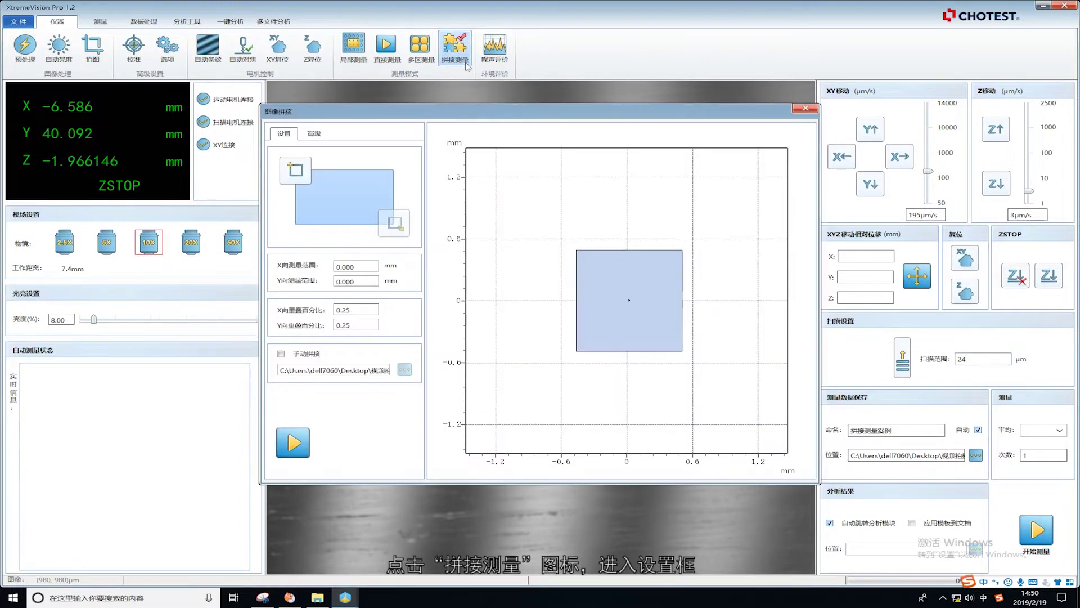
{"action": "left_click_drag", "start_coordinate": [567, 120], "coordinate": [1079, 68]}
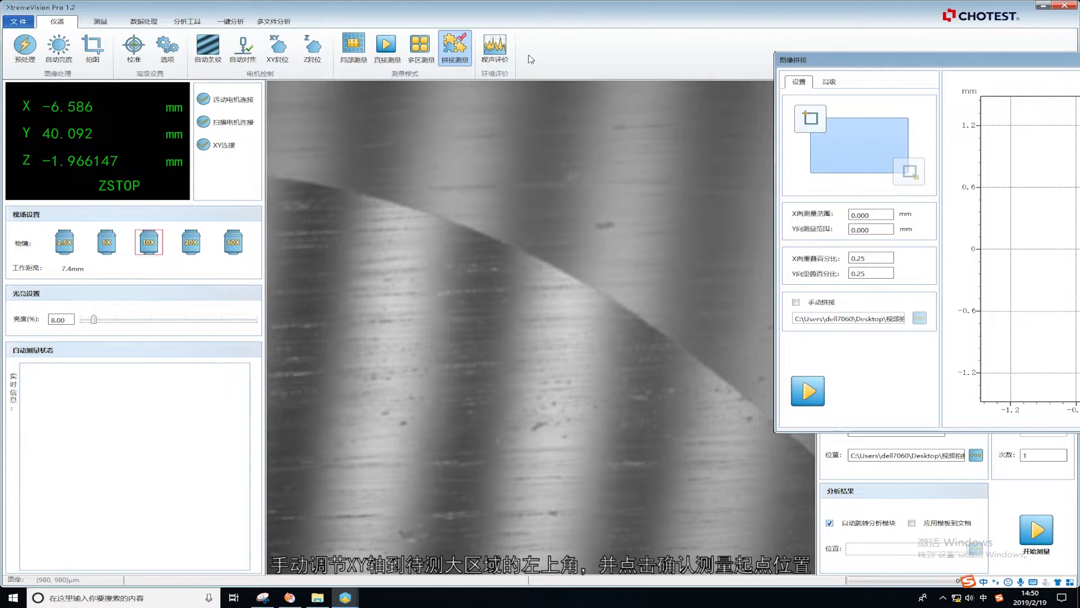
{"action": "left_click_drag", "start_coordinate": [864, 55], "coordinate": [401, 50]}
{"action": "left_click", "coordinate": [354, 117]}
{"action": "left_click_drag", "start_coordinate": [475, 62], "coordinate": [616, 61]}
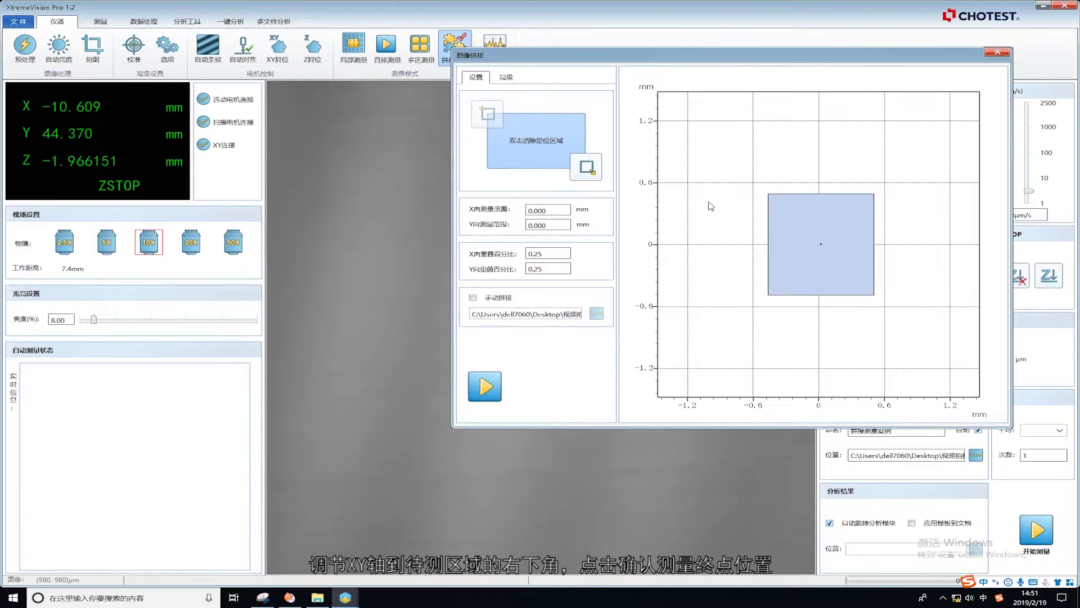
{"action": "left_click", "coordinate": [586, 169]}
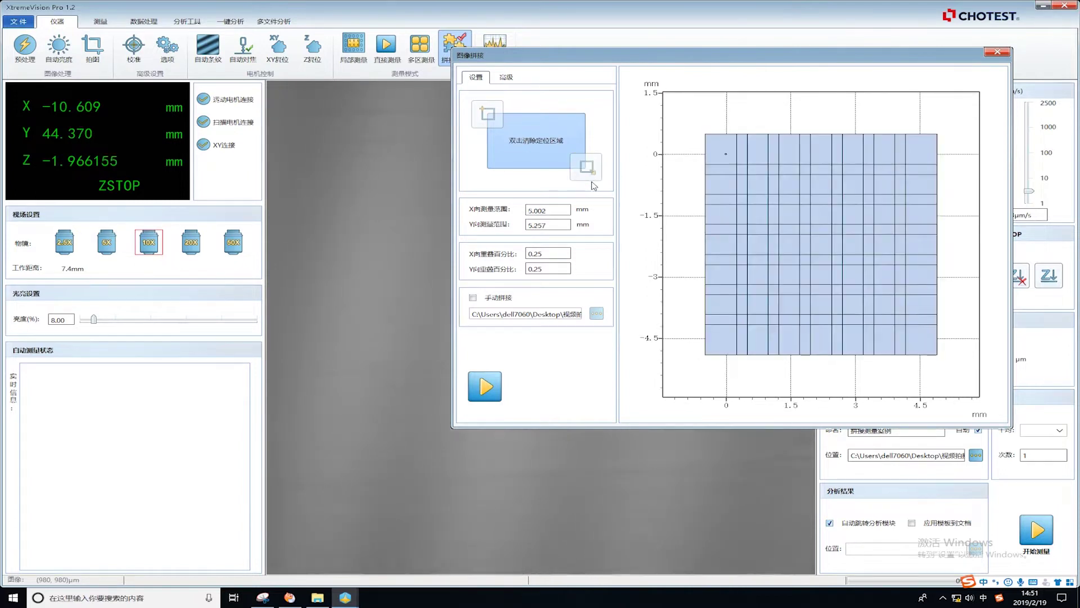
Set the X and Y stitching ranges to 4 mm with a 30 µm scan range and start the stitching measurement
{"action": "double_click", "coordinate": [551, 212]}
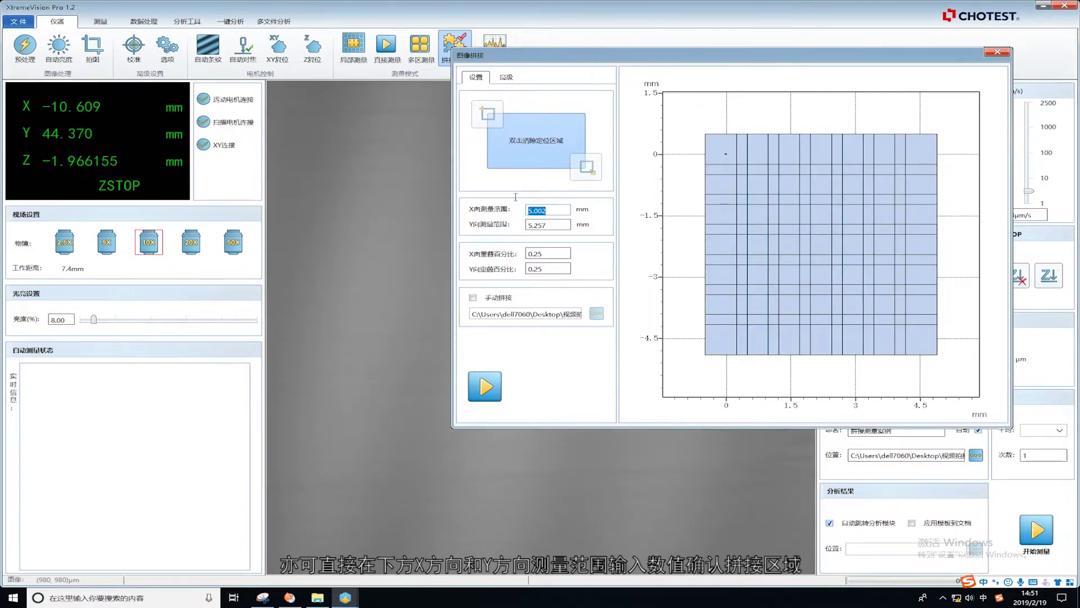
{"action": "type", "text": "4"}
{"action": "key", "text": "Tab"}
{"action": "type", "text": "4"}
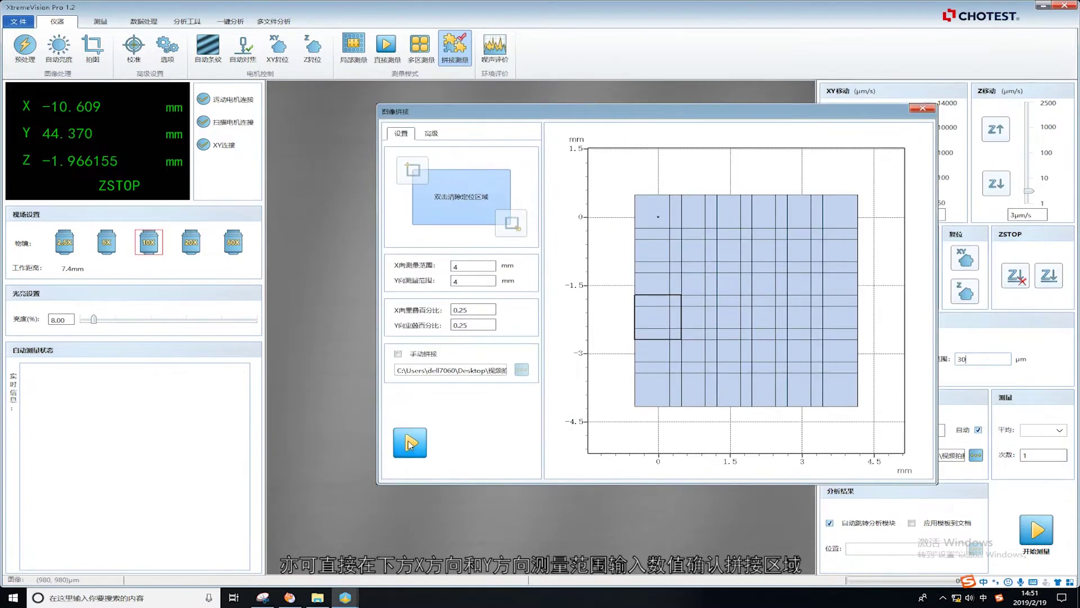
{"action": "left_click", "coordinate": [409, 443]}
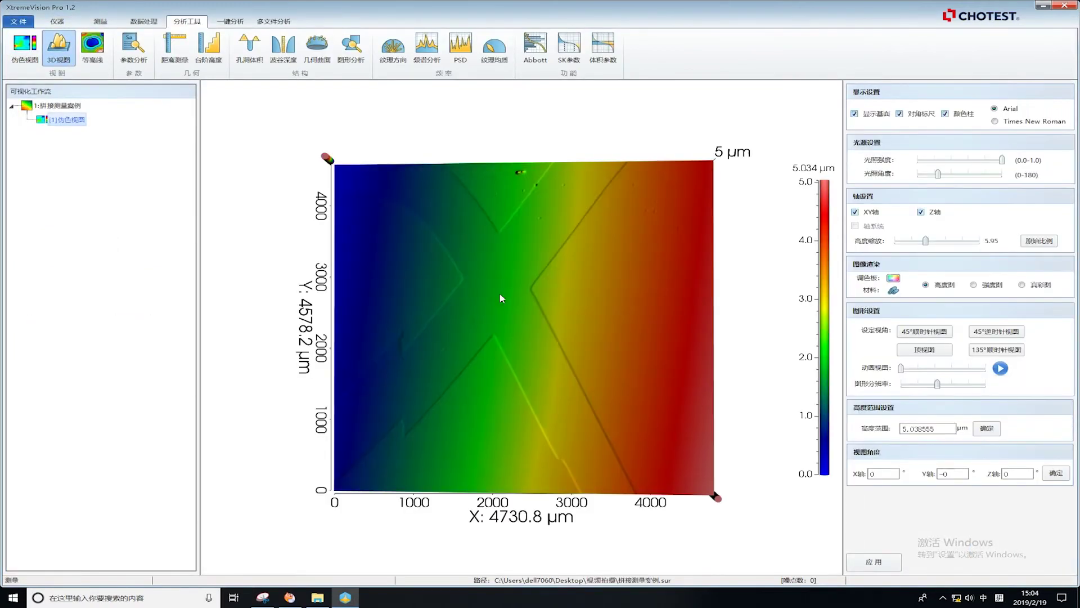
Begin levelling the stitched surface by excluding the whole area and including rectangular regions near its right and left edges
{"action": "left_click_drag", "start_coordinate": [549, 343], "coordinate": [562, 305]}
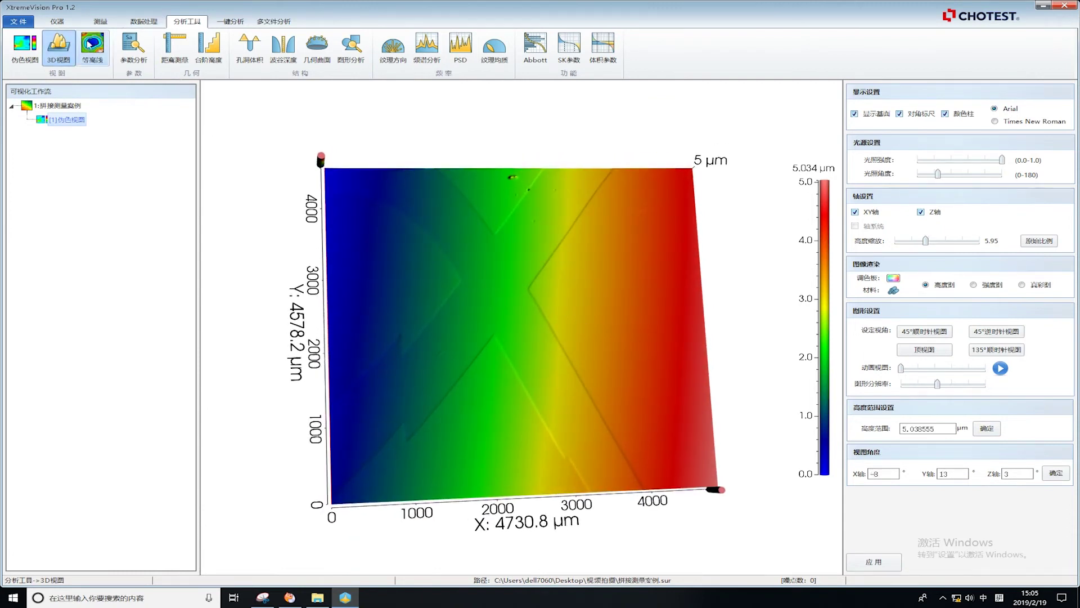
{"action": "left_click", "coordinate": [143, 21]}
{"action": "left_click", "coordinate": [25, 47]}
{"action": "left_click_drag", "start_coordinate": [363, 352], "coordinate": [262, 305]}
{"action": "left_click", "coordinate": [958, 313]}
{"action": "left_click", "coordinate": [885, 287]}
{"action": "left_click_drag", "start_coordinate": [304, 338], "coordinate": [264, 321]}
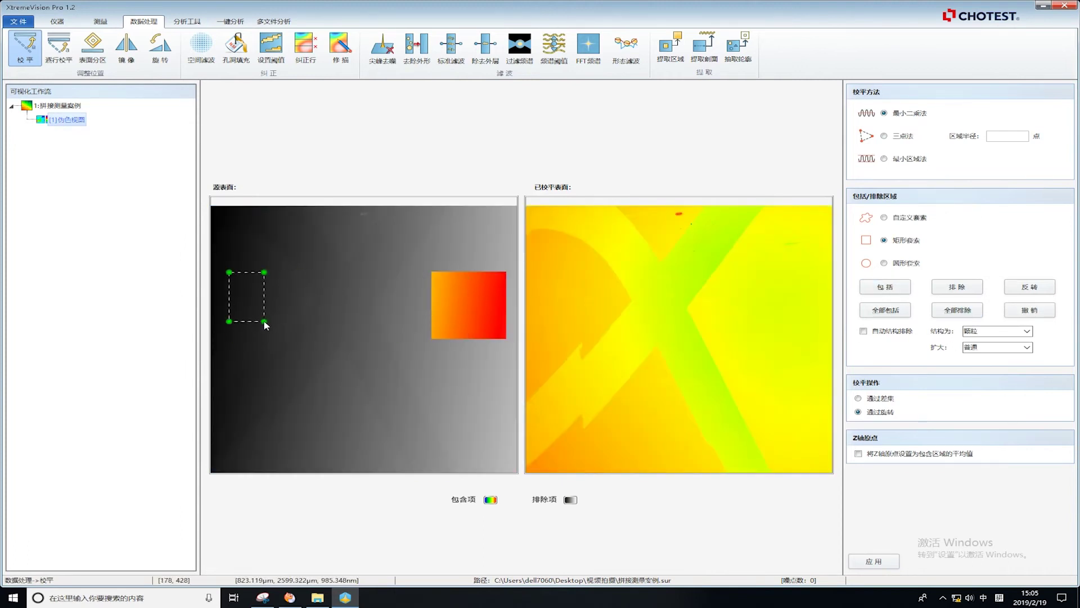
{"action": "left_click", "coordinate": [898, 289]}
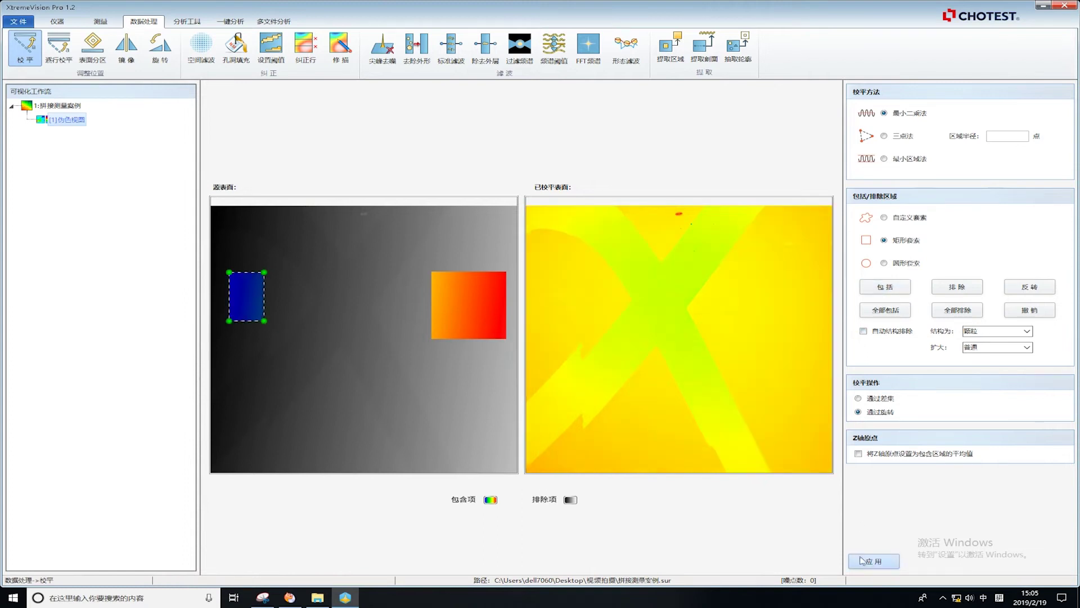
Include rectangular regions at the surface's lower and upper edges as well, apply the levelling and view the result in 3D
{"action": "left_click_drag", "start_coordinate": [249, 292], "coordinate": [362, 226]}
{"action": "left_click", "coordinate": [885, 287]}
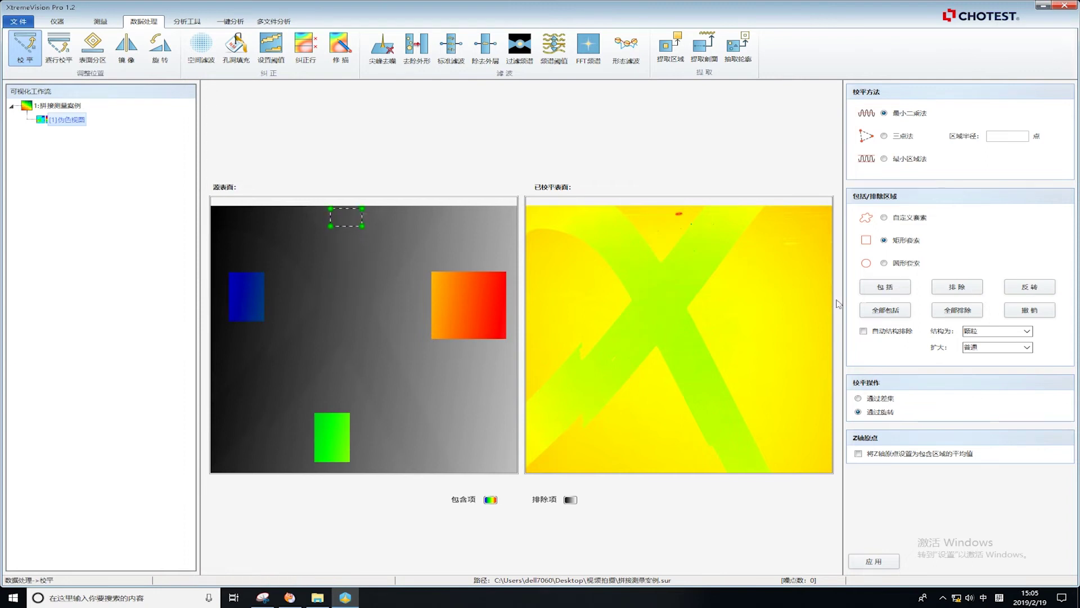
{"action": "left_click", "coordinate": [885, 286]}
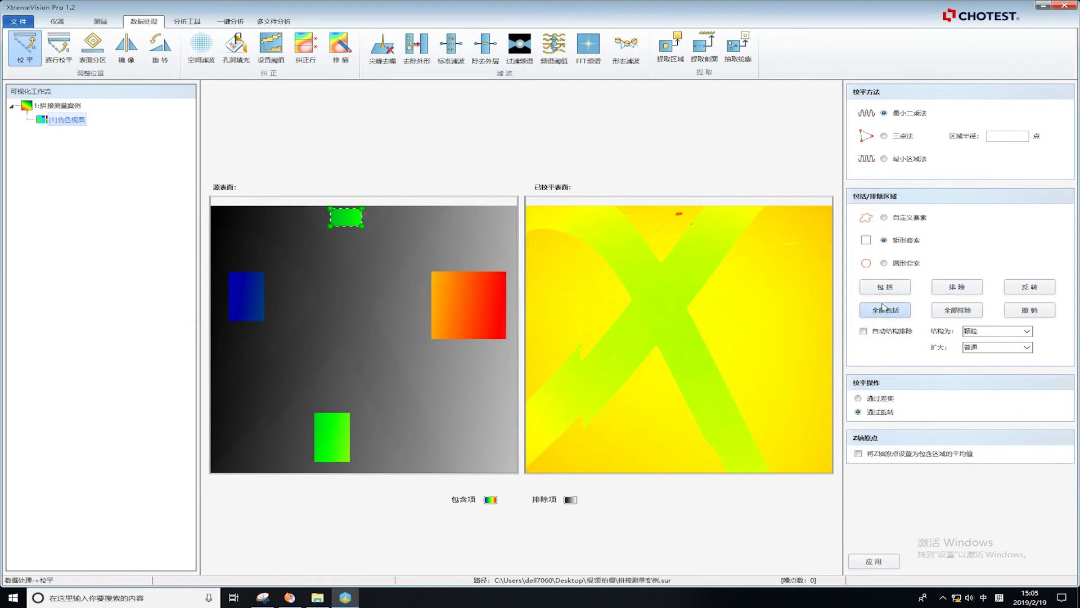
{"action": "left_click", "coordinate": [874, 561]}
{"action": "left_click", "coordinate": [58, 48]}
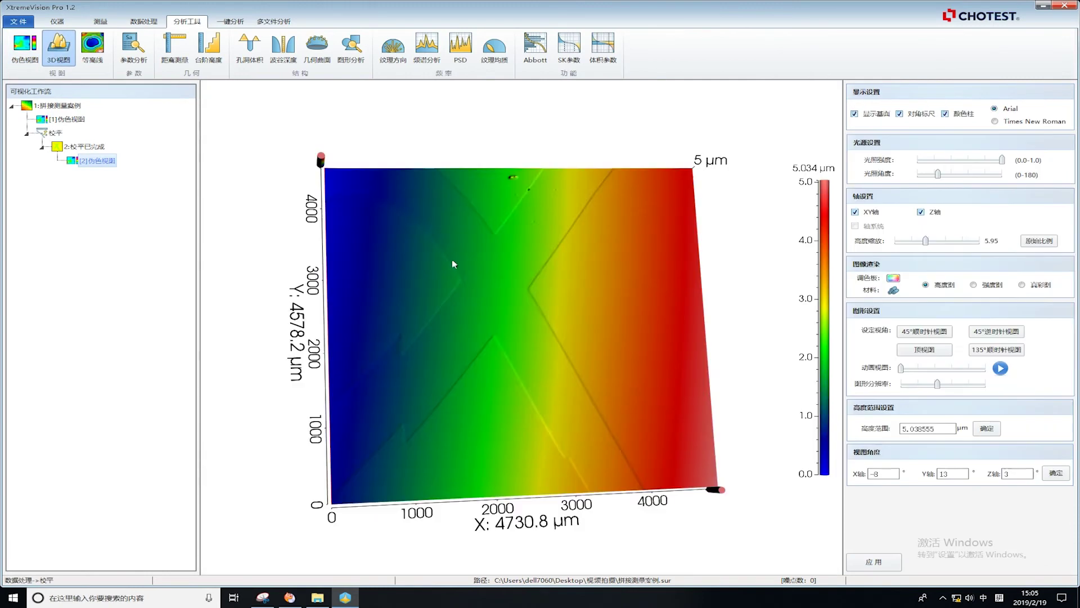
{"action": "left_click_drag", "start_coordinate": [562, 369], "coordinate": [570, 306]}
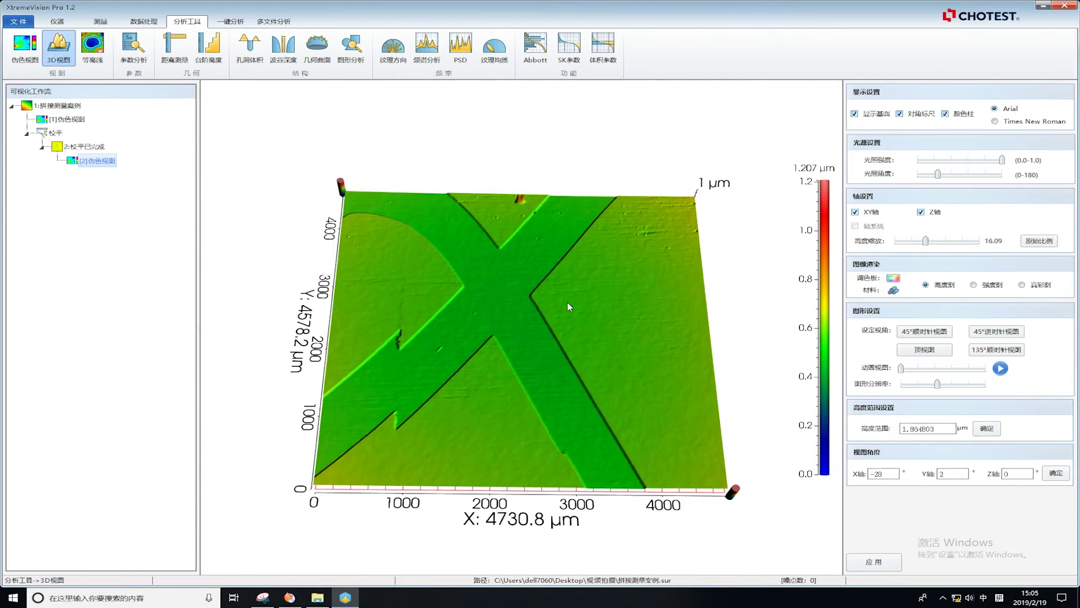
Measure the height difference between the right-hand plane and the centre of the X-shaped groove, listing only the ZDist parameter
{"action": "left_click", "coordinate": [208, 48]}
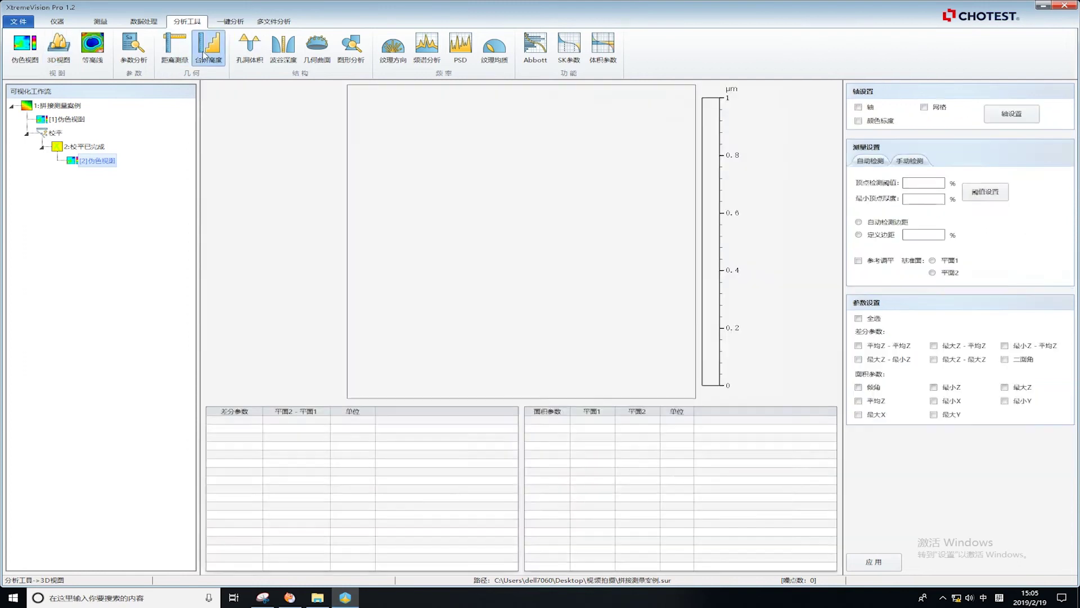
{"action": "left_click", "coordinate": [175, 48]}
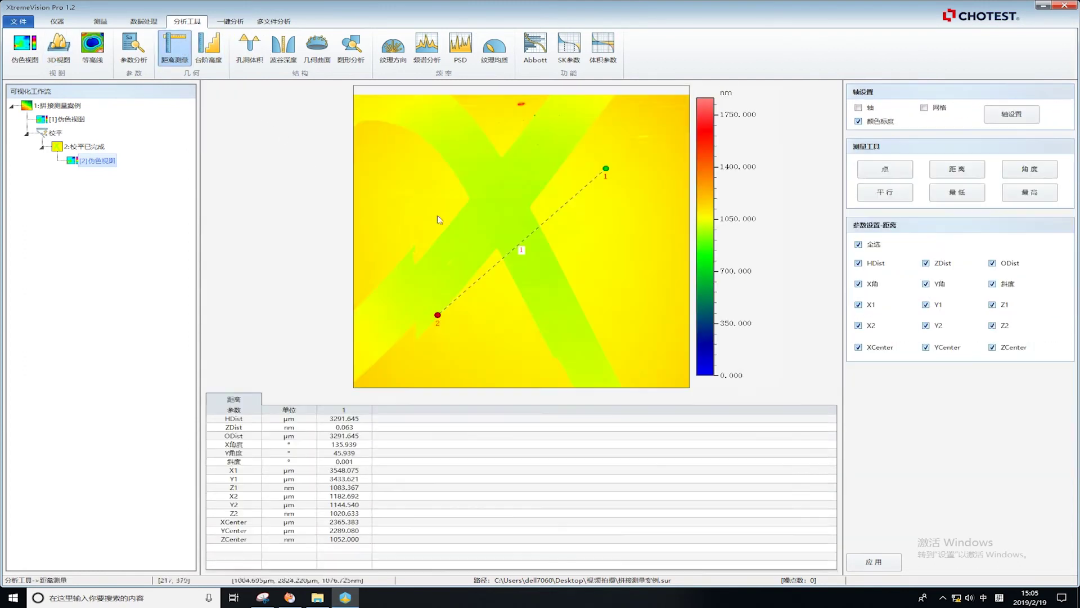
{"action": "left_click_drag", "start_coordinate": [607, 169], "coordinate": [618, 183]}
{"action": "left_click_drag", "start_coordinate": [437, 314], "coordinate": [502, 196]}
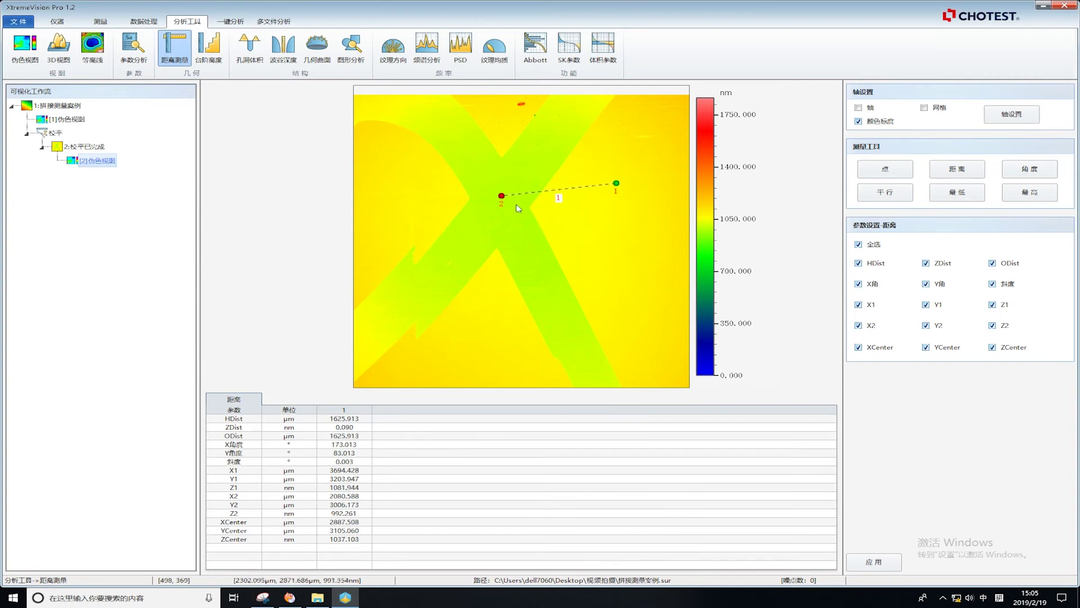
{"action": "left_click", "coordinate": [858, 244]}
{"action": "left_click", "coordinate": [927, 264]}
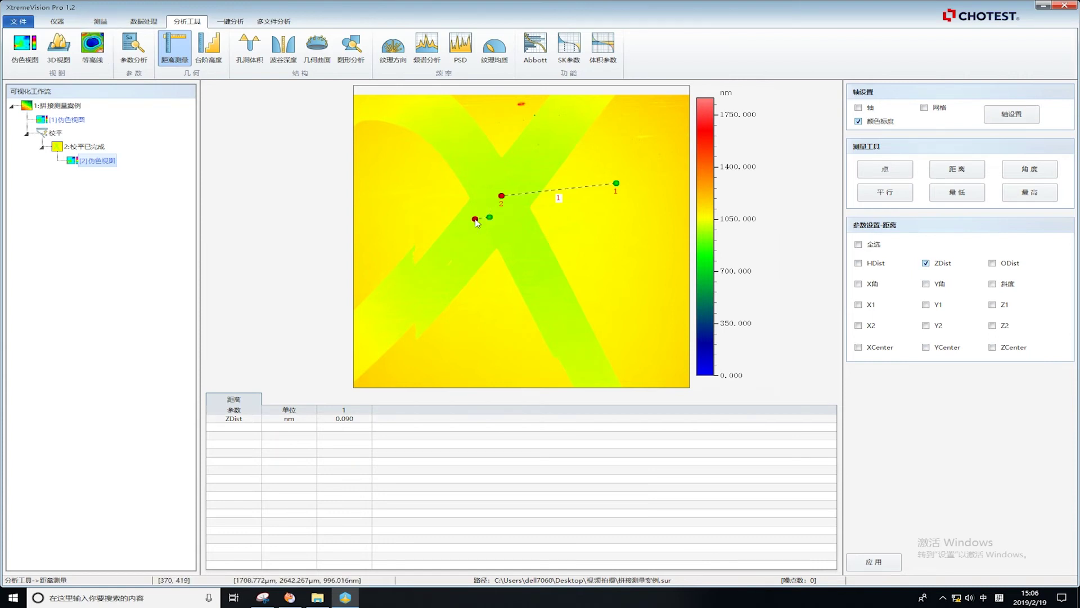
Retouch the red defect near the levelled surface's upper edge with a circular region and apply the retouching
{"action": "left_click", "coordinate": [59, 48]}
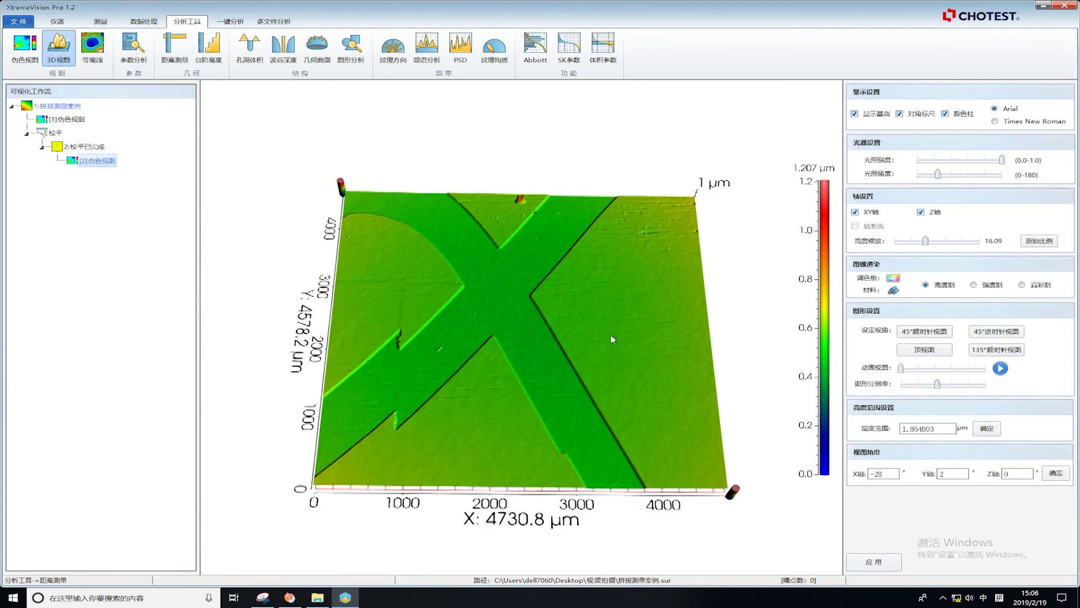
{"action": "left_click_drag", "start_coordinate": [632, 222], "coordinate": [645, 314]}
{"action": "left_click", "coordinate": [144, 21]}
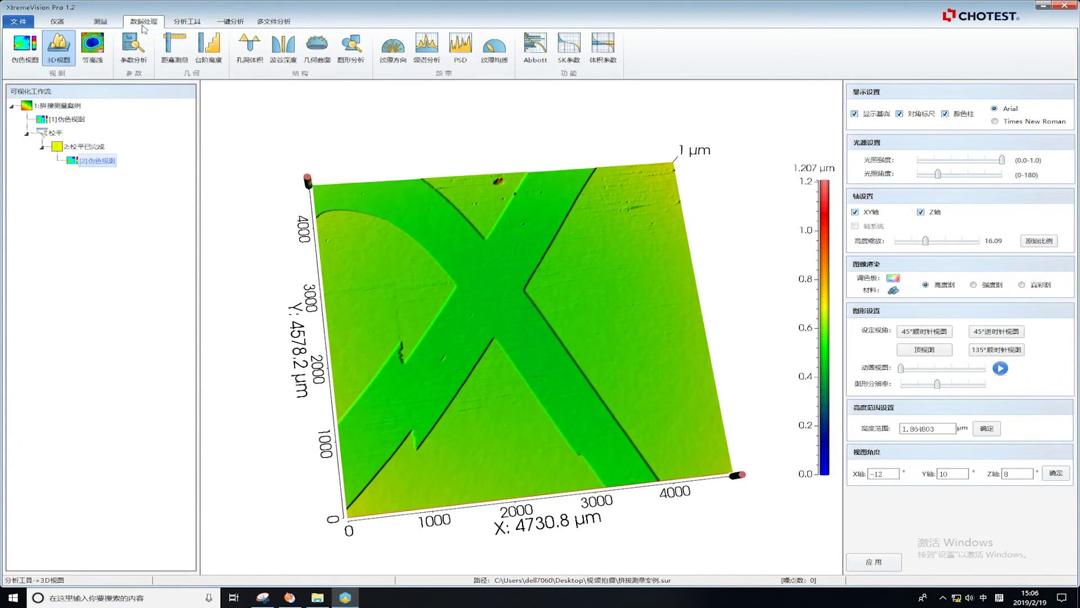
{"action": "left_click", "coordinate": [341, 48]}
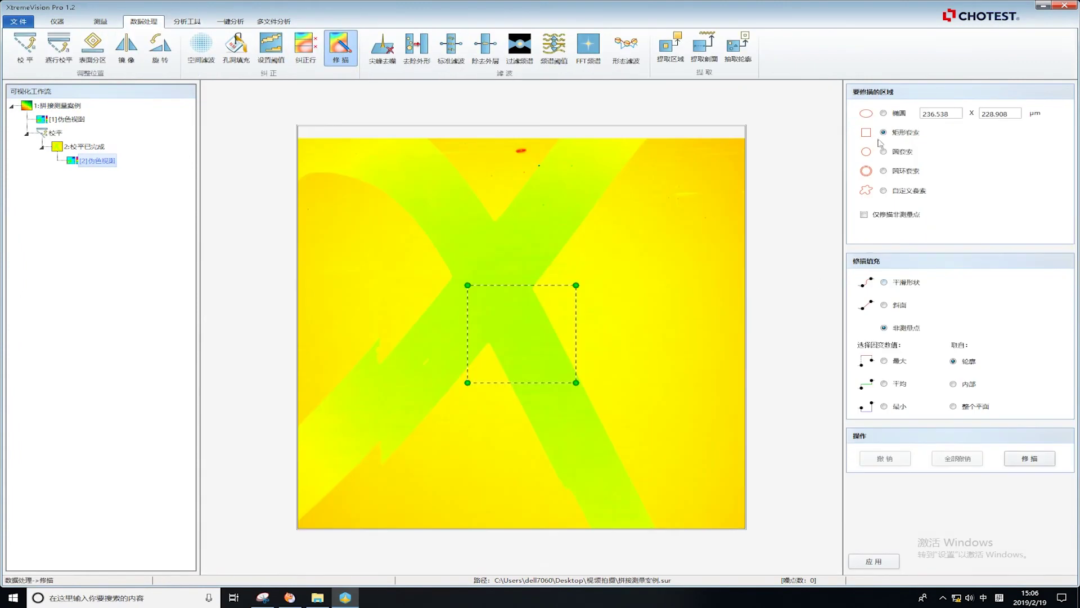
{"action": "left_click", "coordinate": [884, 152]}
{"action": "left_click_drag", "start_coordinate": [512, 305], "coordinate": [513, 219]}
{"action": "left_click_drag", "start_coordinate": [629, 242], "coordinate": [521, 150]}
{"action": "left_click", "coordinate": [1033, 462]}
{"action": "left_click", "coordinate": [872, 561]}
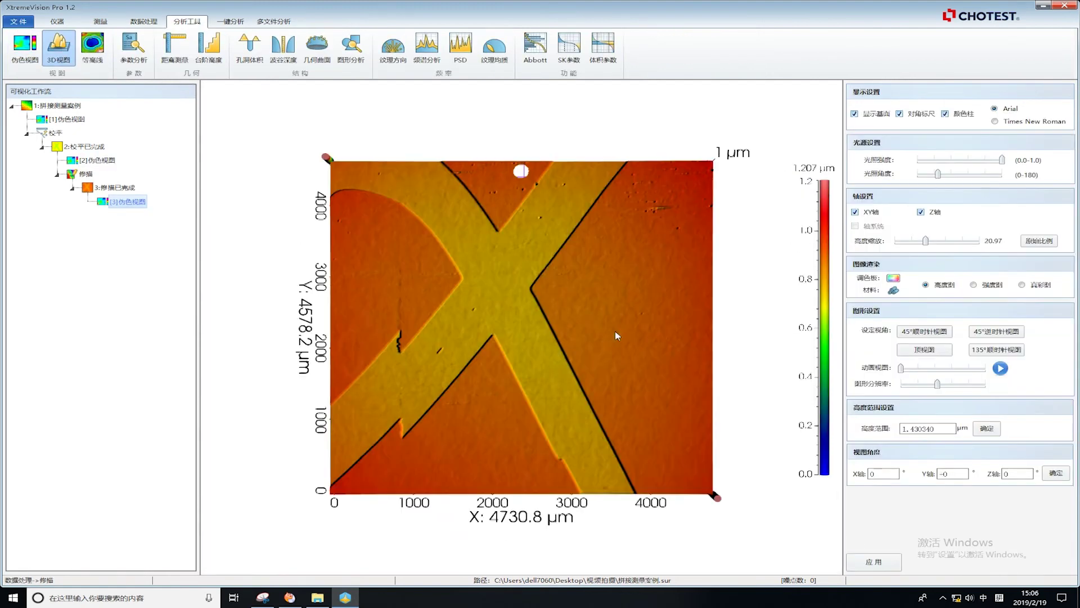
Measure the distance from the right-hand plane to the X-shaped groove on the retouched surface, listing only ZDist
{"action": "left_click_drag", "start_coordinate": [615, 332], "coordinate": [622, 254]}
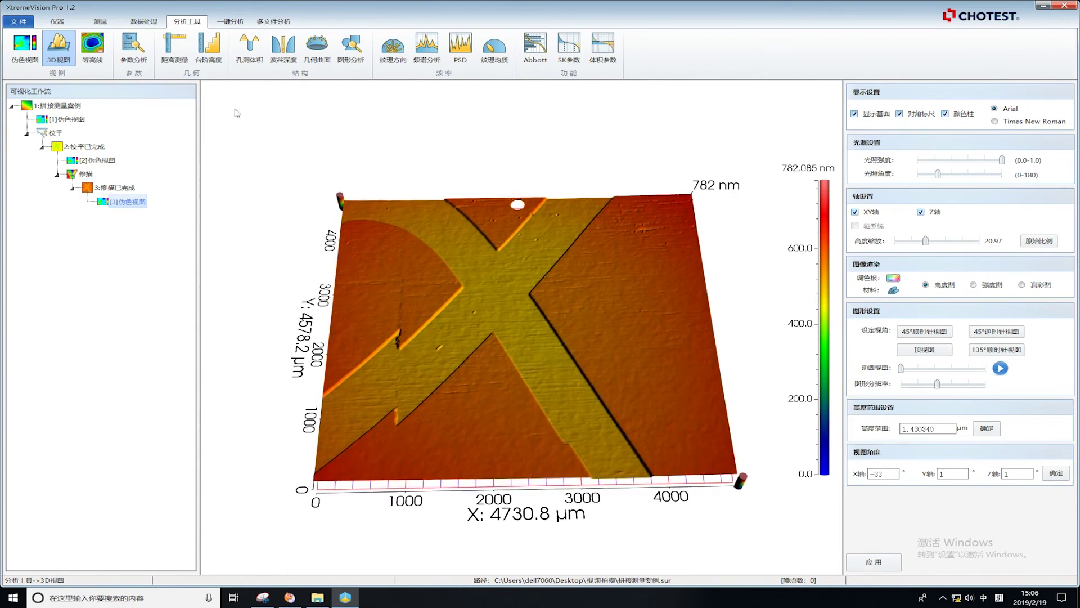
{"action": "left_click", "coordinate": [175, 48]}
{"action": "left_click_drag", "start_coordinate": [438, 318], "coordinate": [494, 176]}
{"action": "left_click", "coordinate": [868, 248]}
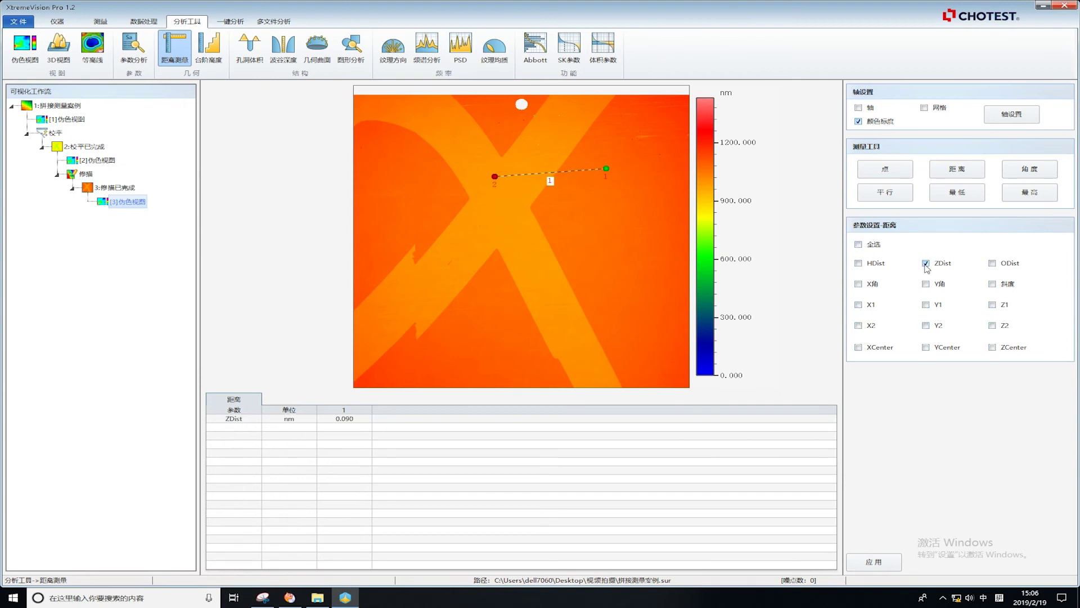
{"action": "left_click", "coordinate": [926, 264]}
Change the Z-axis unit to micrometres (µm) and list the ZDist parameter for the distance measurement
{"action": "left_click", "coordinate": [859, 263]}
{"action": "left_click", "coordinate": [19, 21]}
{"action": "left_click", "coordinate": [304, 59]}
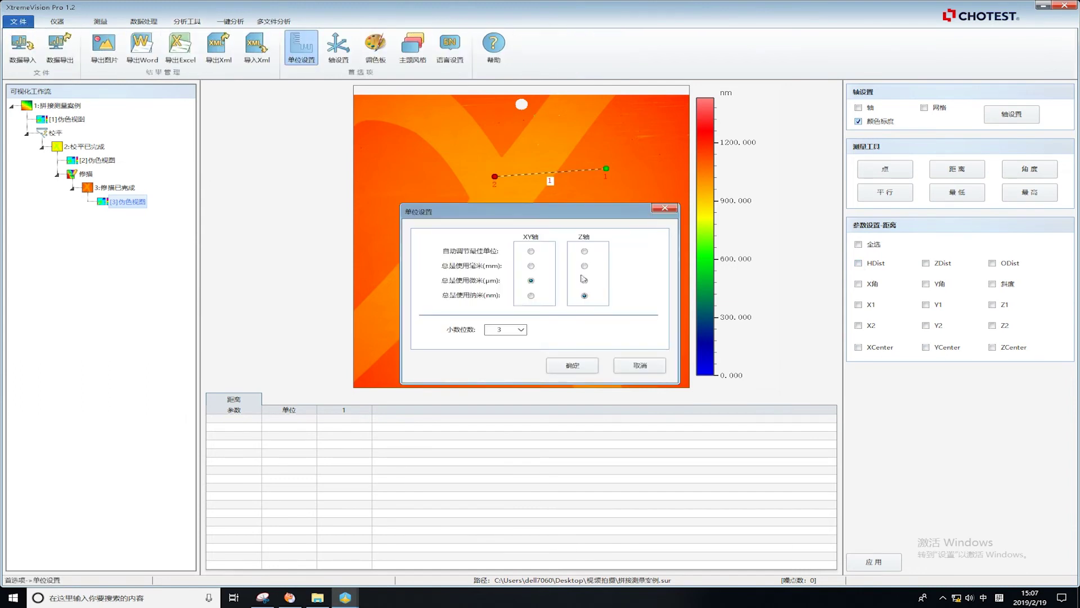
{"action": "left_click", "coordinate": [573, 364]}
{"action": "left_click", "coordinate": [926, 262]}
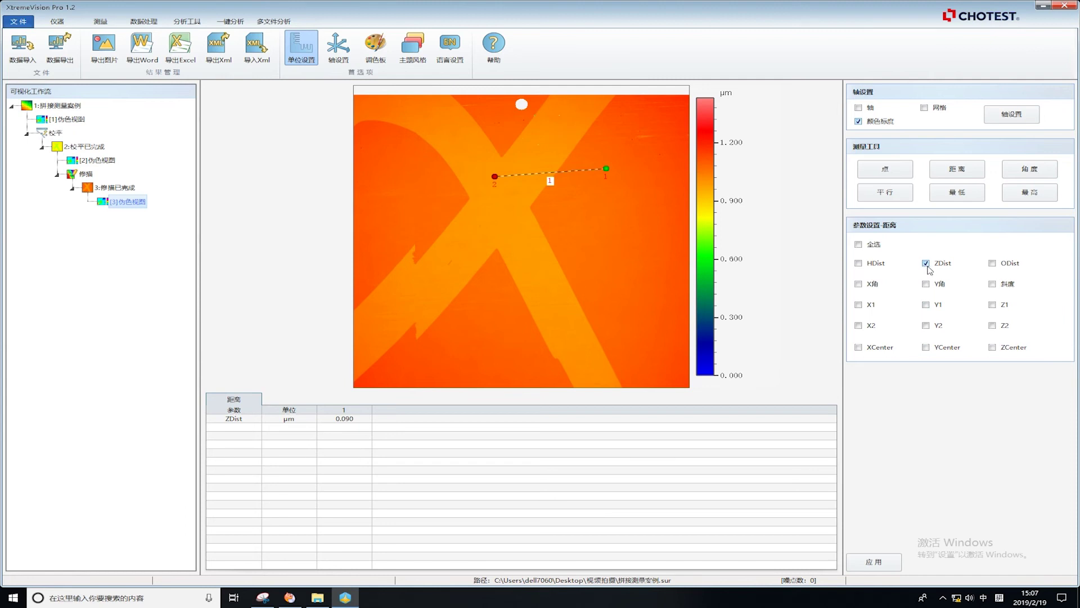
Set the Z-axis unit to nanometres (nm) and list HDist beside ZDist briefly before hiding it again
{"action": "left_click", "coordinate": [301, 49]}
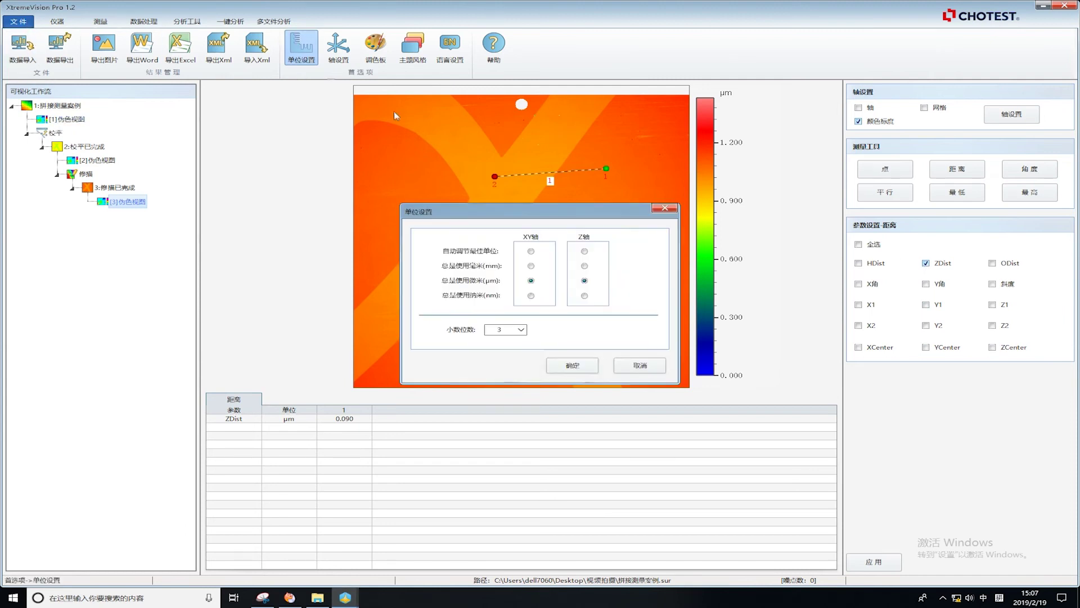
{"action": "left_click", "coordinate": [573, 365]}
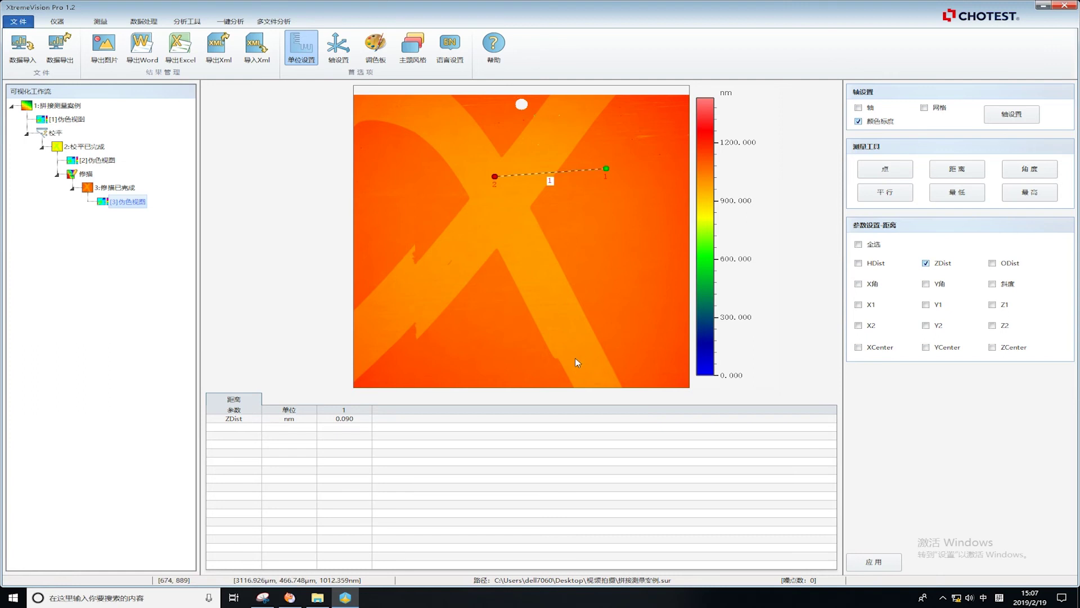
{"action": "left_click", "coordinate": [858, 263]}
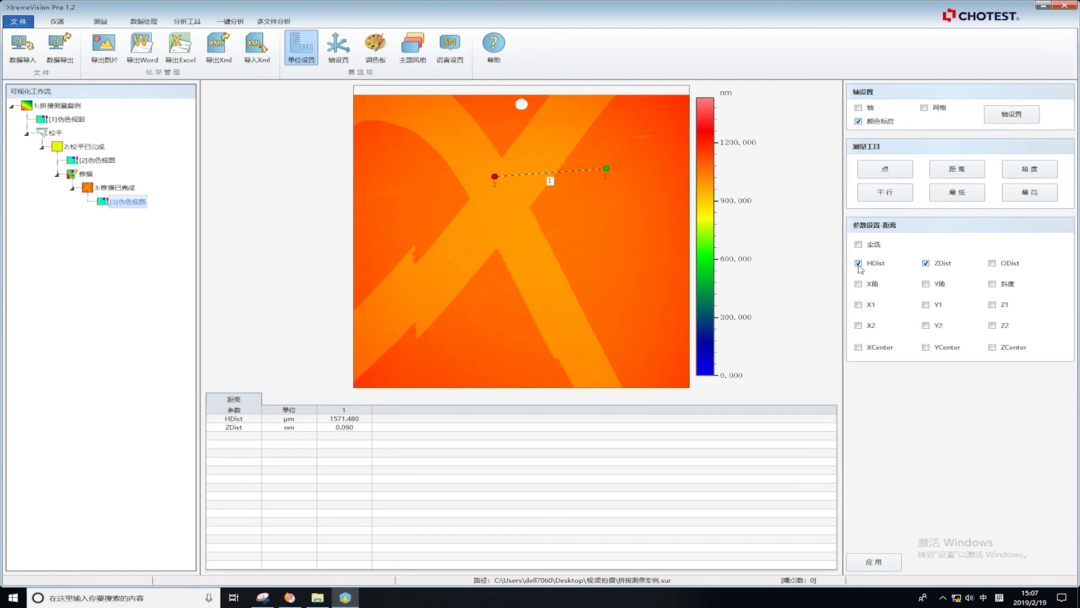
{"action": "left_click", "coordinate": [858, 263]}
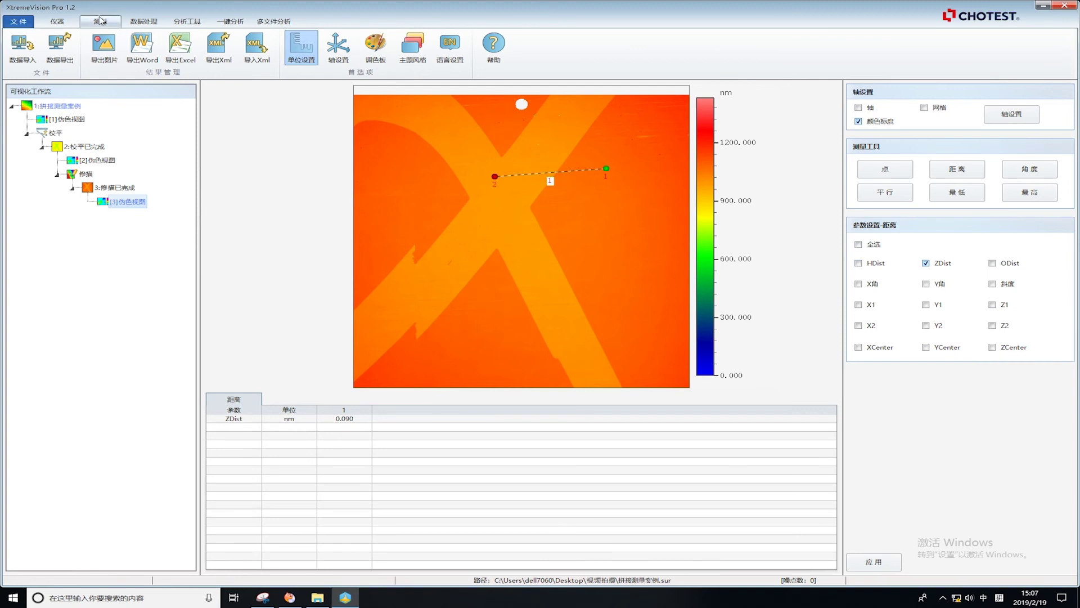
Load the stitched data file 拼接测量案例.sur from the desktop folder 视频拍摄 into the measurement workspace
{"action": "left_click", "coordinate": [100, 21]}
{"action": "left_click", "coordinate": [25, 50]}
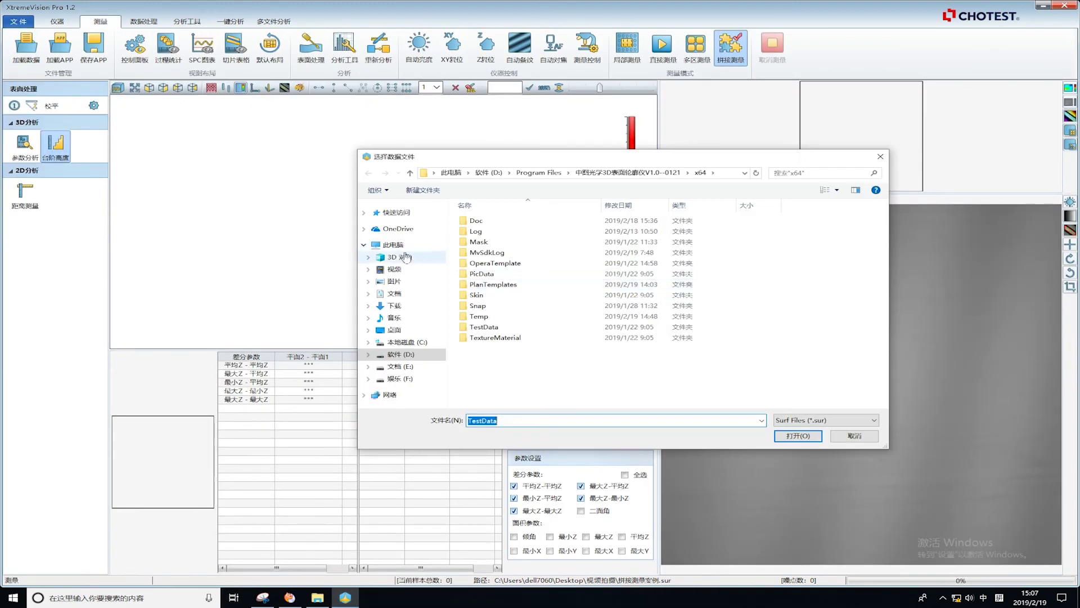
{"action": "left_click", "coordinate": [394, 330]}
{"action": "double_click", "coordinate": [486, 247]}
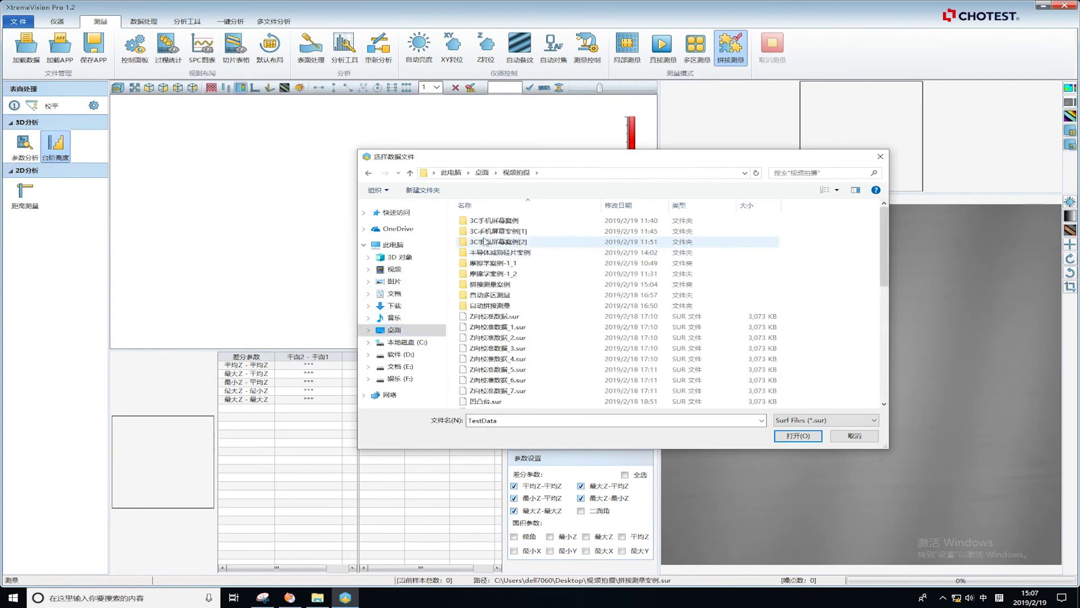
{"action": "left_click", "coordinate": [509, 316]}
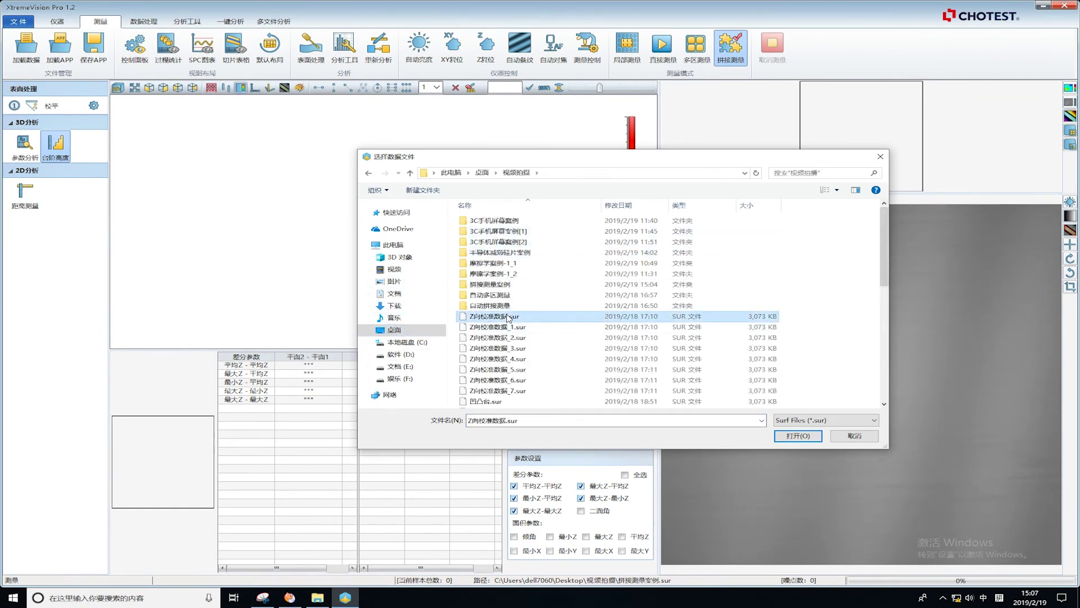
{"action": "scroll", "coordinate": [509, 317], "scroll_direction": "down", "scroll_amount": 4}
{"action": "scroll", "coordinate": [509, 317], "scroll_direction": "down", "scroll_amount": 5}
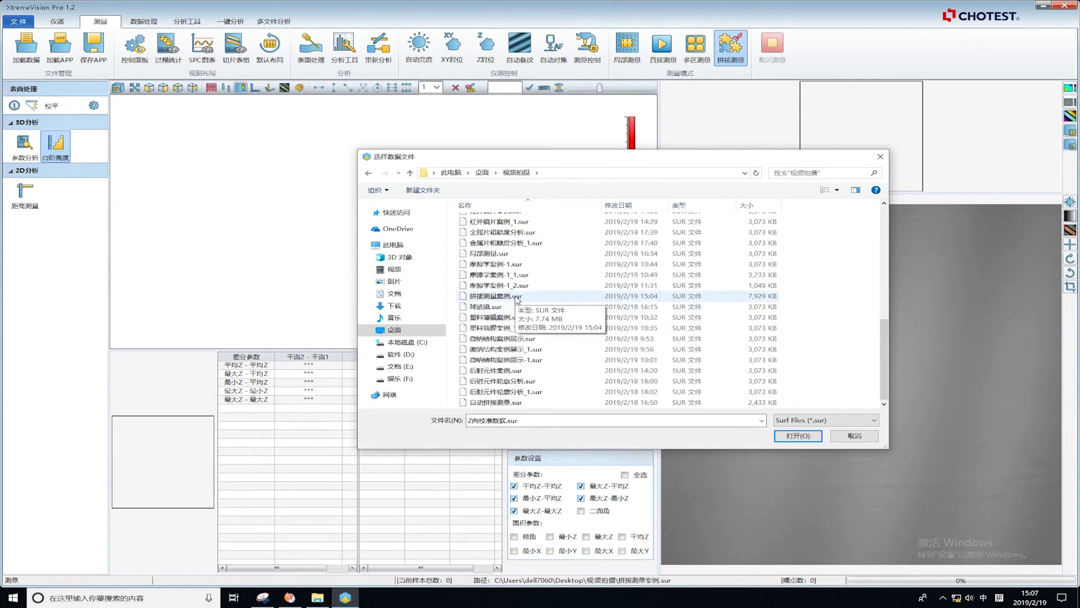
{"action": "left_click", "coordinate": [515, 300]}
{"action": "key", "text": "Return"}
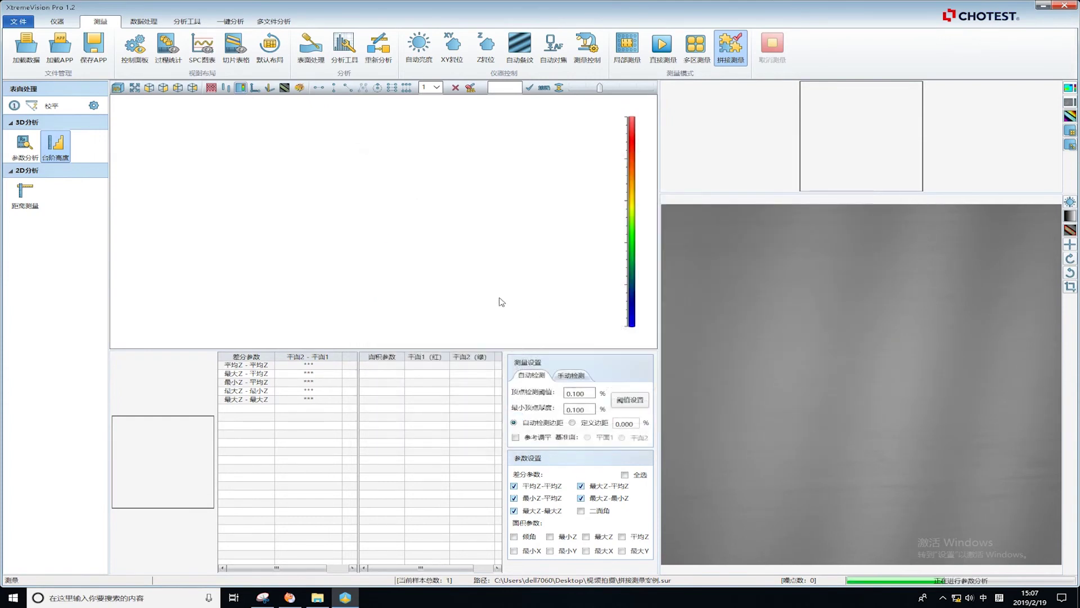
Set up levelling with custom lasso regions, excluding everything except a polygon over the right-hand plane
{"action": "left_click", "coordinate": [94, 107]}
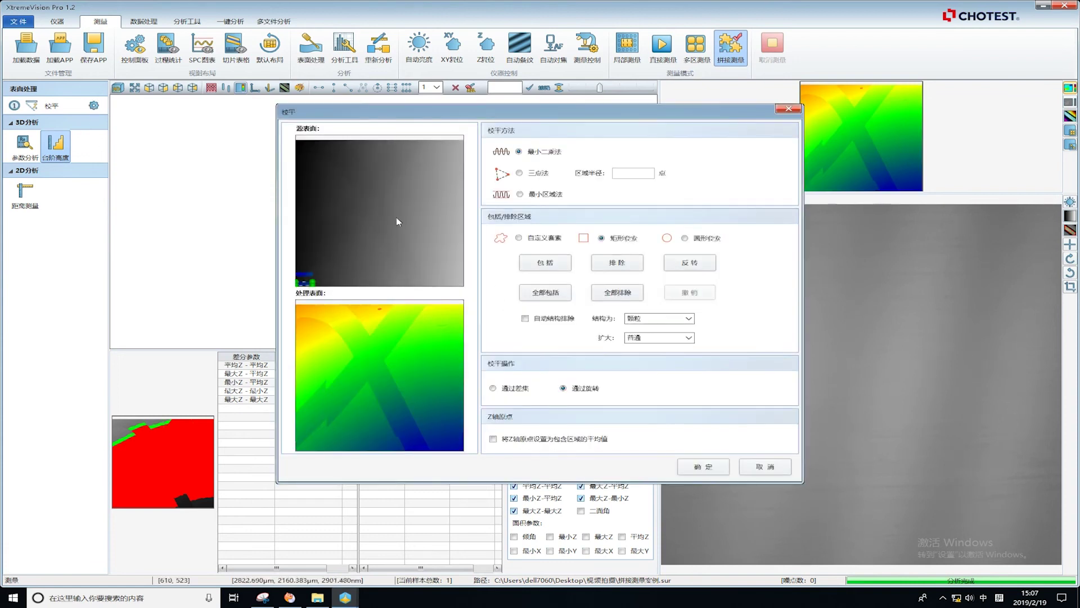
{"action": "left_click_drag", "start_coordinate": [298, 284], "coordinate": [327, 222]}
{"action": "left_click", "coordinate": [519, 238]}
{"action": "mouse_move", "coordinate": [398, 201]}
{"action": "left_mouse_down"}
{"action": "mouse_move", "coordinate": [436, 282]}
{"action": "mouse_move", "coordinate": [460, 281]}
{"action": "mouse_move", "coordinate": [462, 145]}
{"action": "mouse_move", "coordinate": [432, 146]}
{"action": "mouse_move", "coordinate": [397, 198]}
{"action": "left_mouse_up"}
{"action": "left_click", "coordinate": [619, 295]}
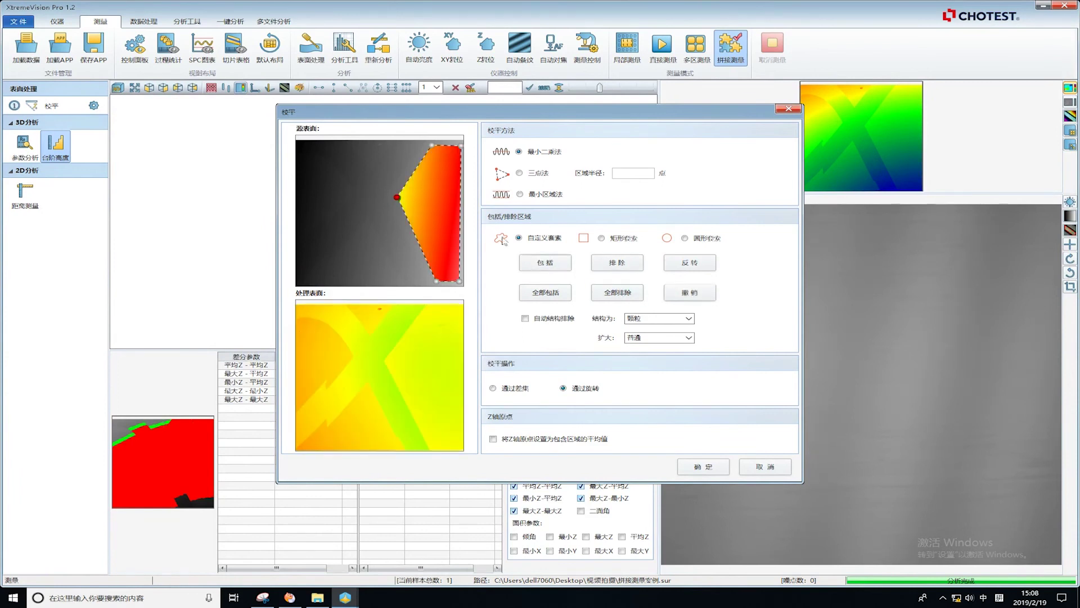
Include two triangular lasso regions over the planes left of and below the X-shaped groove in the levelling
{"action": "left_click_drag", "start_coordinate": [298, 148], "coordinate": [304, 226]}
{"action": "left_click_drag", "start_coordinate": [334, 193], "coordinate": [299, 147]}
{"action": "left_click", "coordinate": [545, 262]}
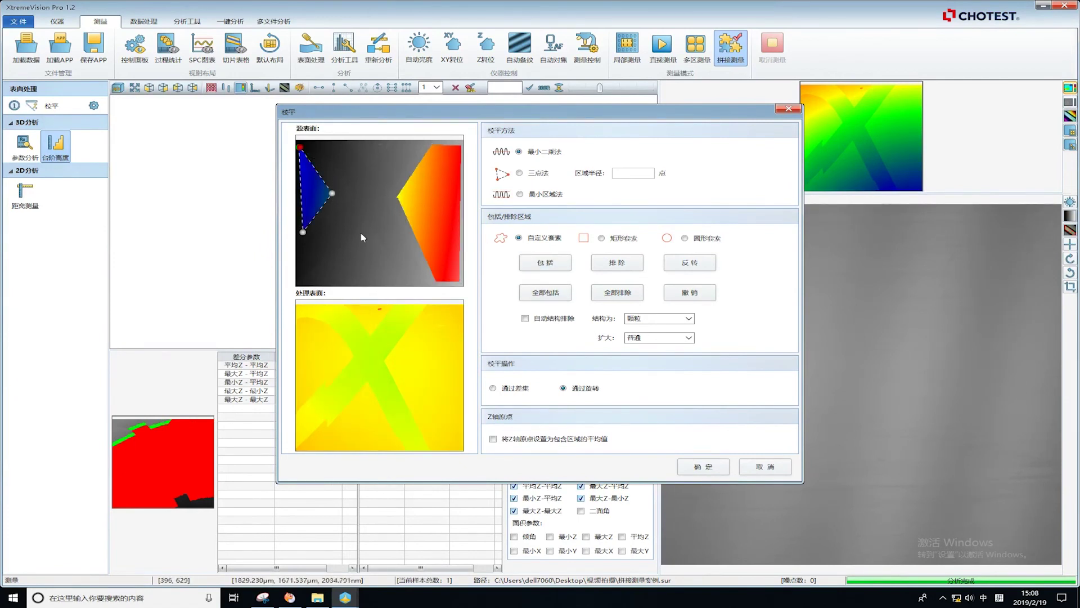
{"action": "left_click", "coordinate": [394, 282]}
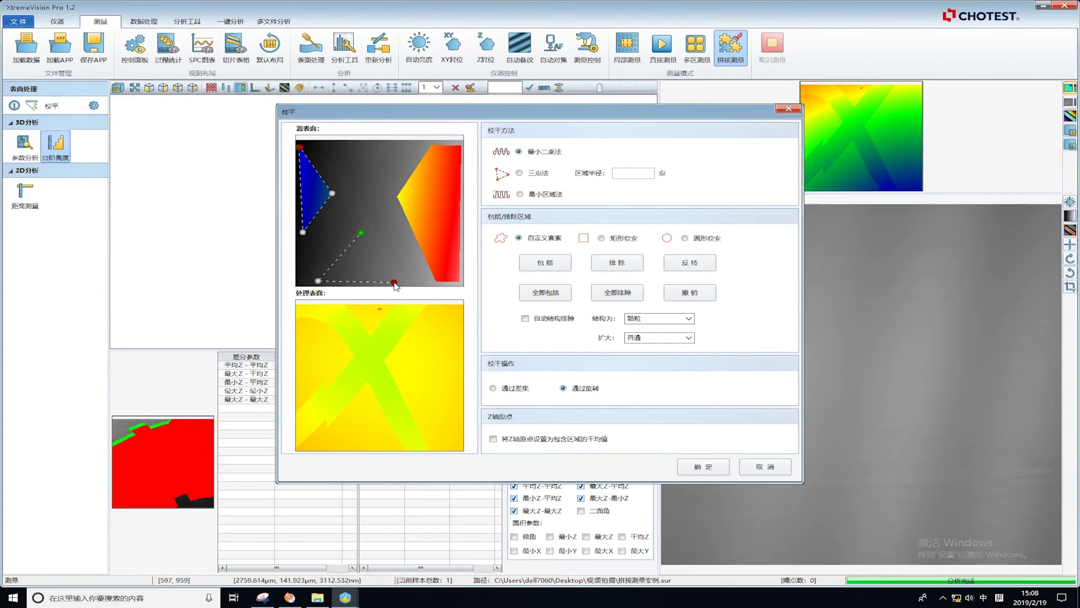
{"action": "left_click", "coordinate": [361, 232]}
{"action": "left_click", "coordinate": [545, 262]}
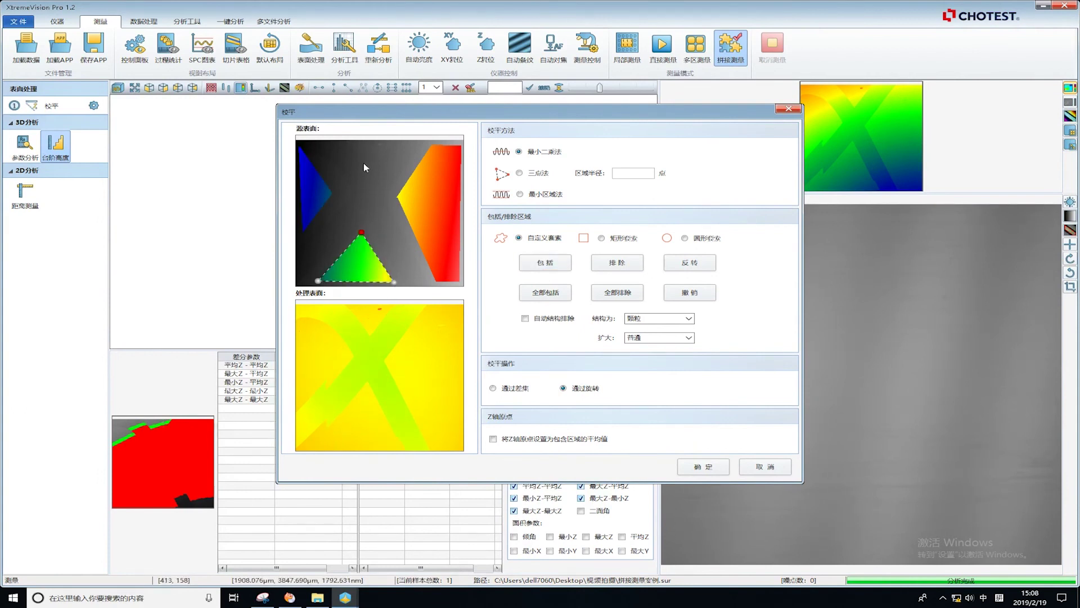
Include a small triangular region above the X-shaped groove and apply the levelling
{"action": "left_click", "coordinate": [361, 144]}
{"action": "left_click", "coordinate": [368, 158]}
{"action": "left_click", "coordinate": [383, 145]}
{"action": "left_click", "coordinate": [360, 144]}
{"action": "left_click", "coordinate": [545, 262]}
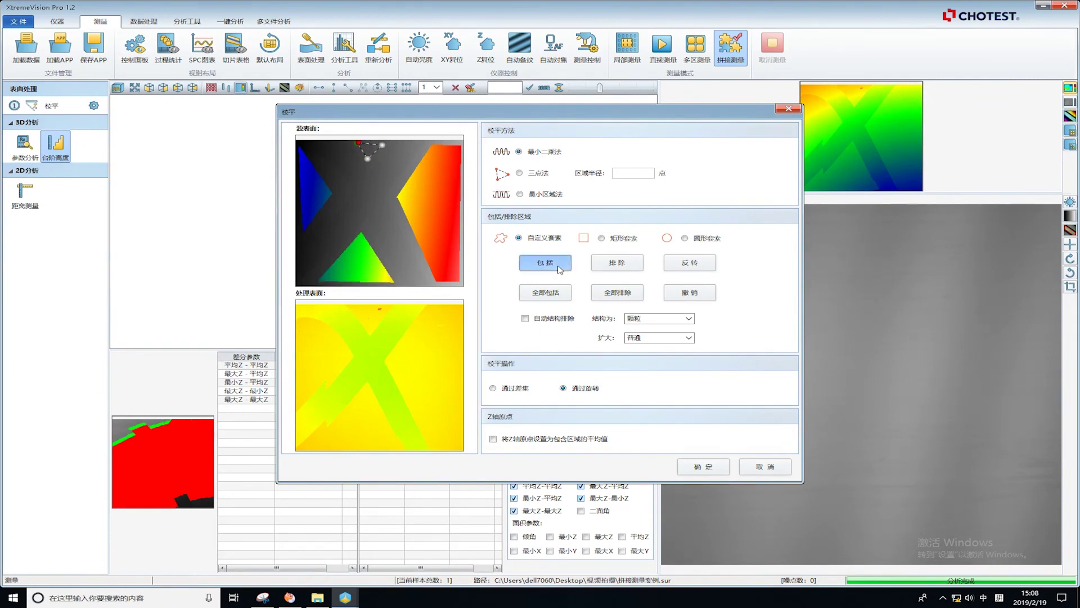
{"action": "left_click", "coordinate": [701, 467]}
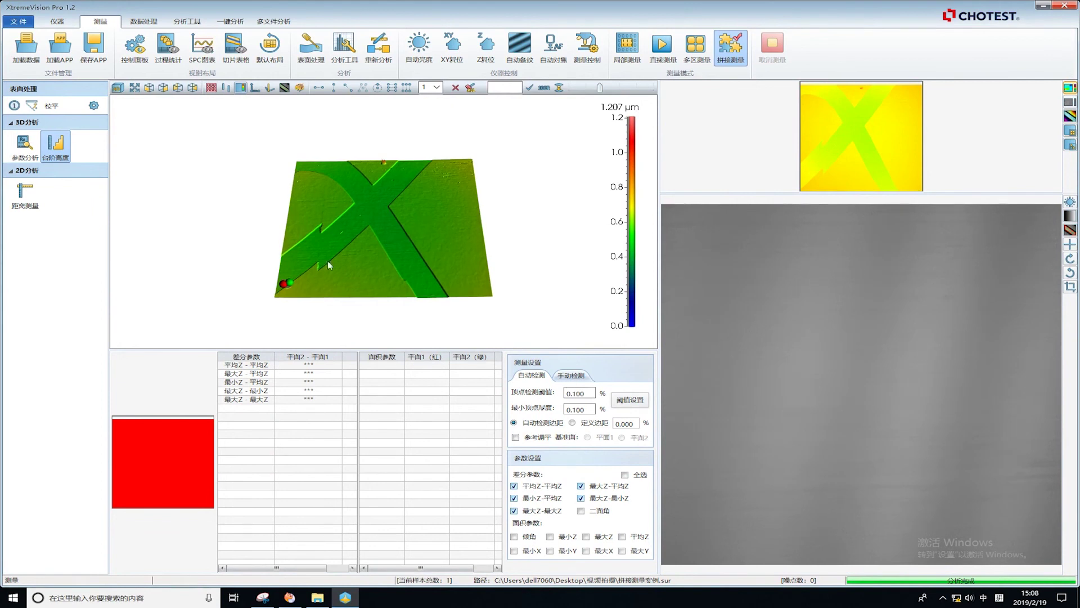
Place a profile line from the right-hand plane to the groove's lower-right arm and measure its height change with one cursor pair
{"action": "left_click_drag", "start_coordinate": [288, 282], "coordinate": [447, 235]}
{"action": "left_click_drag", "start_coordinate": [283, 284], "coordinate": [406, 260]}
{"action": "left_click", "coordinate": [25, 194]}
{"action": "left_click", "coordinate": [601, 399]}
{"action": "left_click", "coordinate": [595, 408]}
{"action": "left_click_drag", "start_coordinate": [206, 414], "coordinate": [419, 421]}
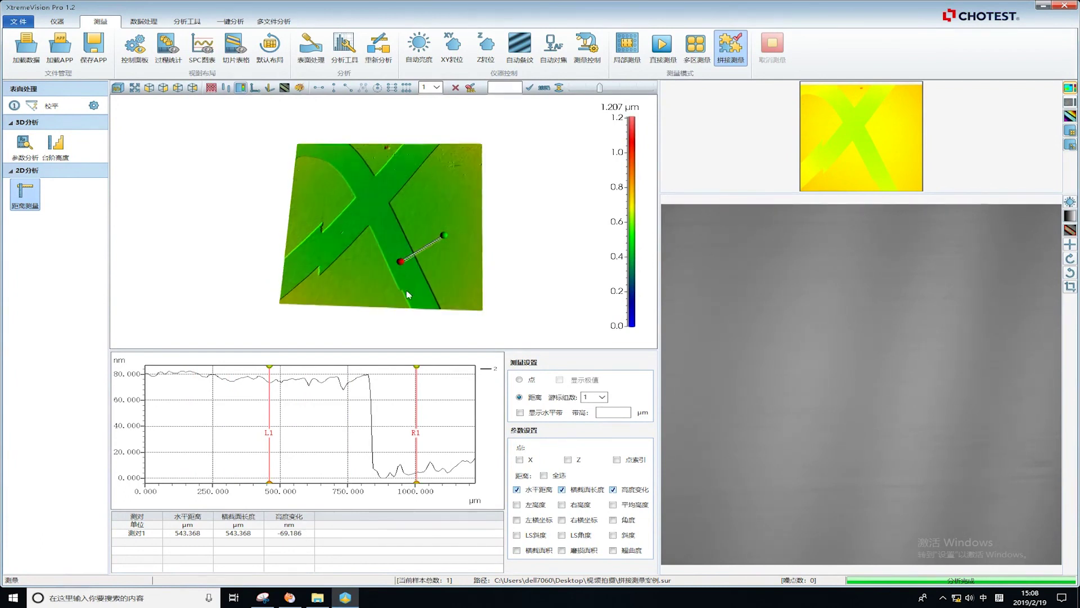
Extend the profile line across the groove's lower-right arm and set the cursors on the plane and the groove floor
{"action": "left_click_drag", "start_coordinate": [403, 264], "coordinate": [360, 279]}
{"action": "left_click_drag", "start_coordinate": [337, 428], "coordinate": [249, 433]}
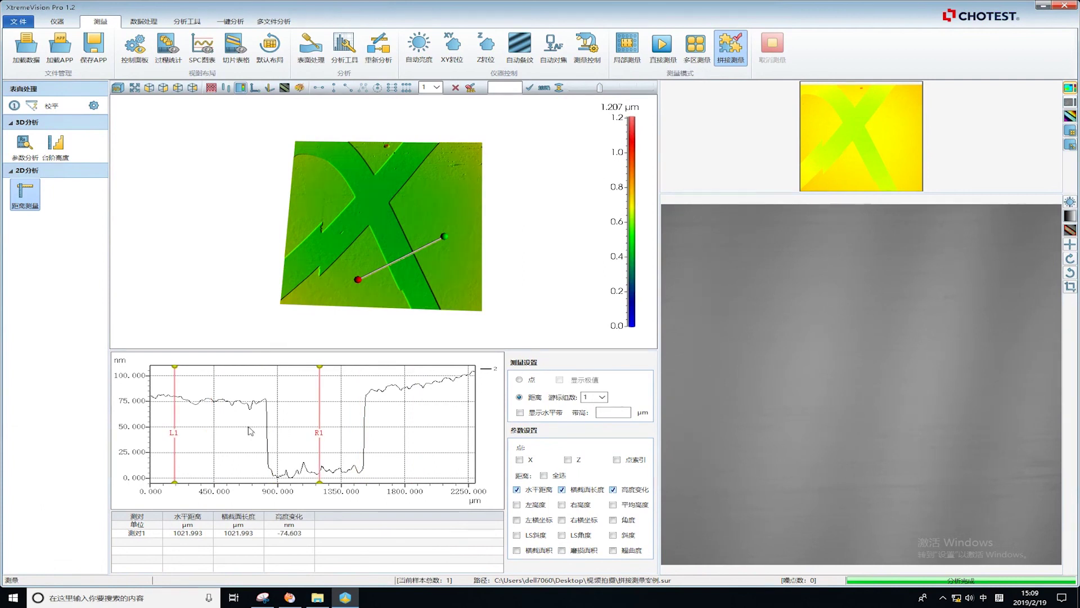
Display the X and Y coordinate axes on the 3D surface
{"action": "left_click_drag", "start_coordinate": [479, 276], "coordinate": [495, 225]}
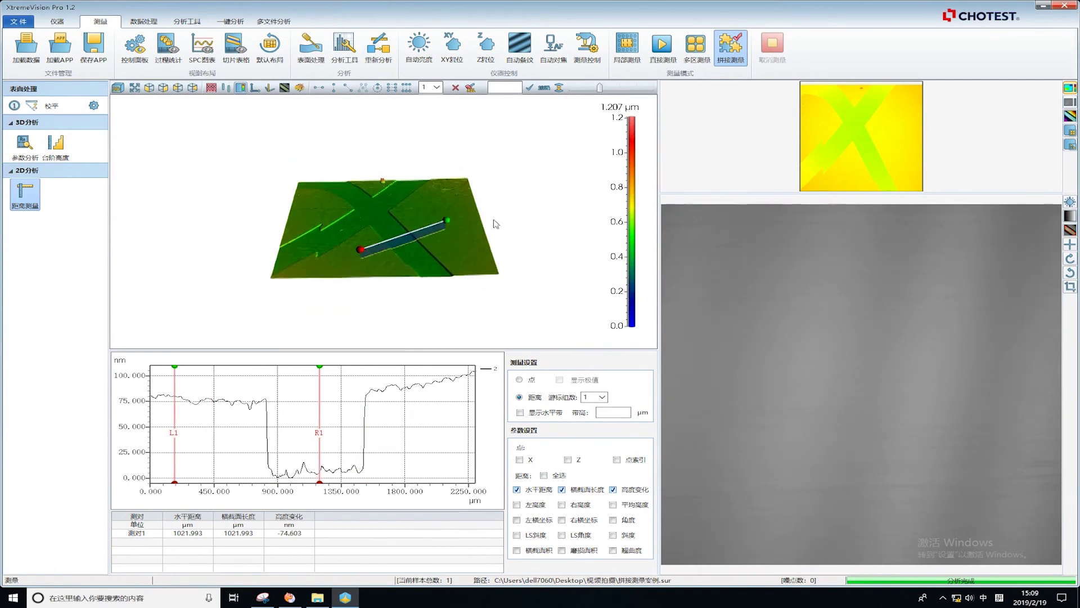
{"action": "left_click", "coordinate": [257, 90]}
{"action": "mouse_move", "coordinate": [460, 281]}
{"action": "left_mouse_down"}
{"action": "mouse_move", "coordinate": [452, 307]}
{"action": "mouse_move", "coordinate": [454, 295]}
{"action": "left_mouse_up"}
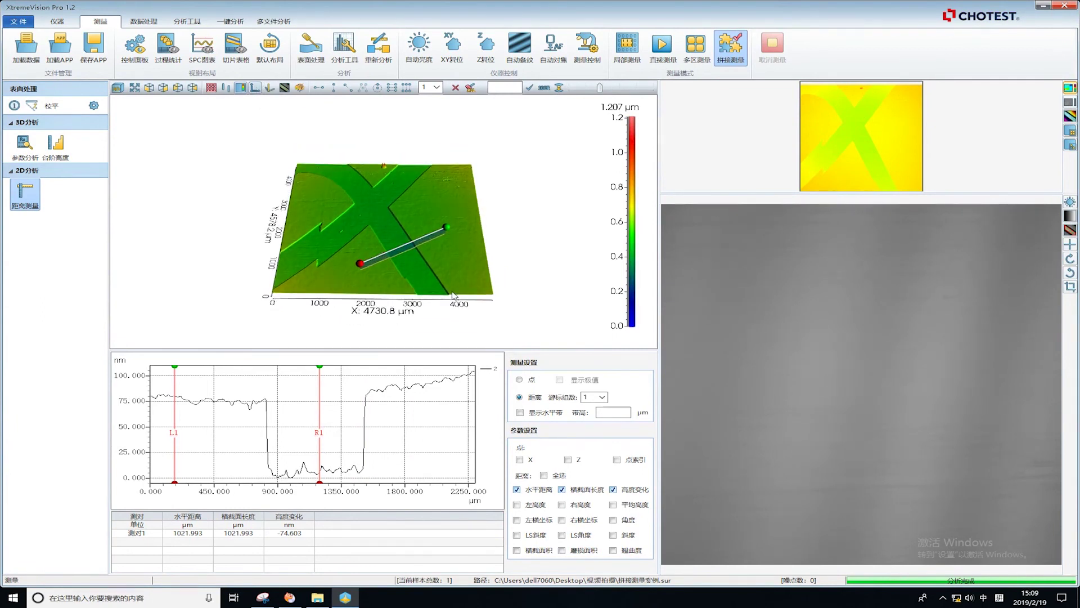